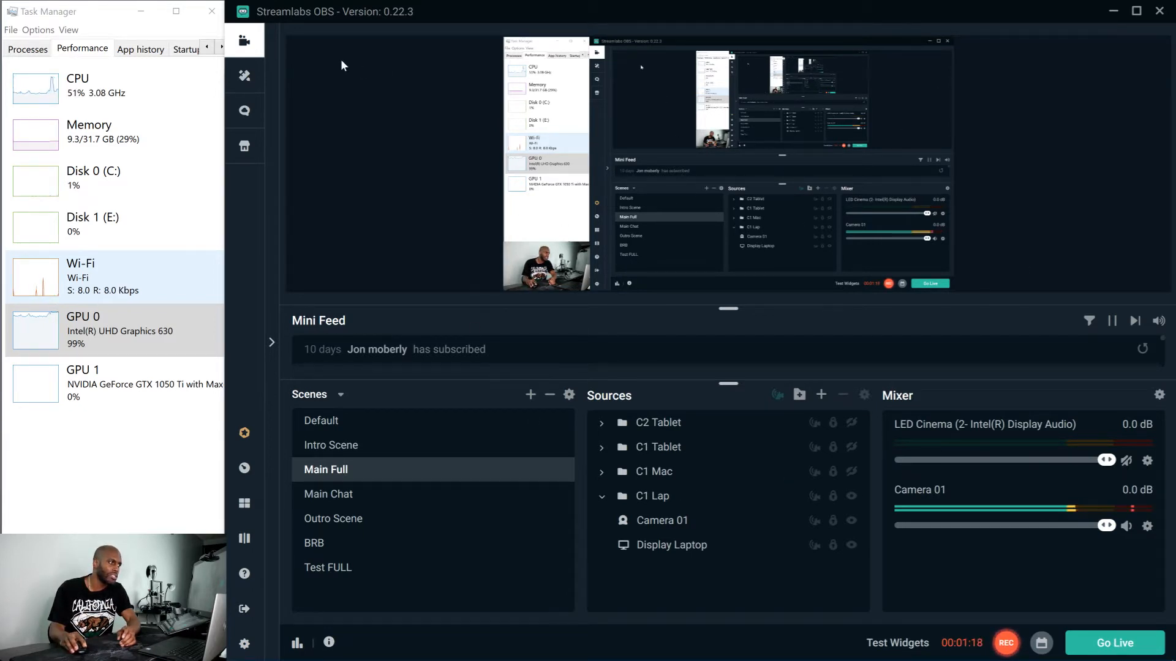
{"action": "left_click", "coordinate": [132, 18]}
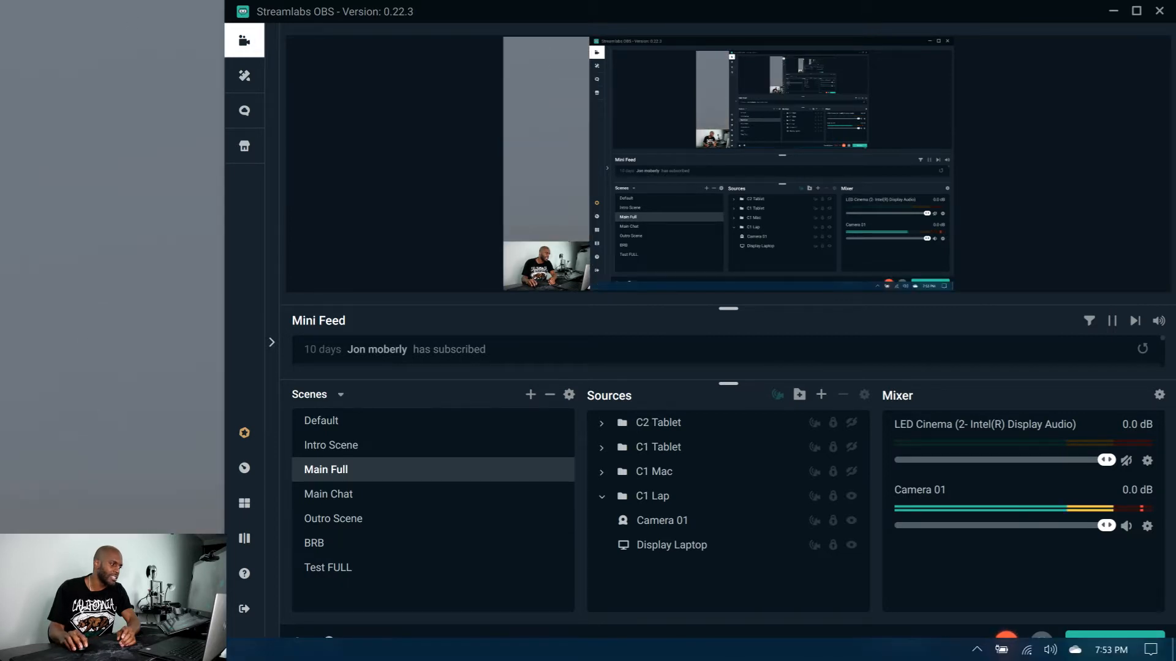
{"action": "left_click", "coordinate": [101, 649]}
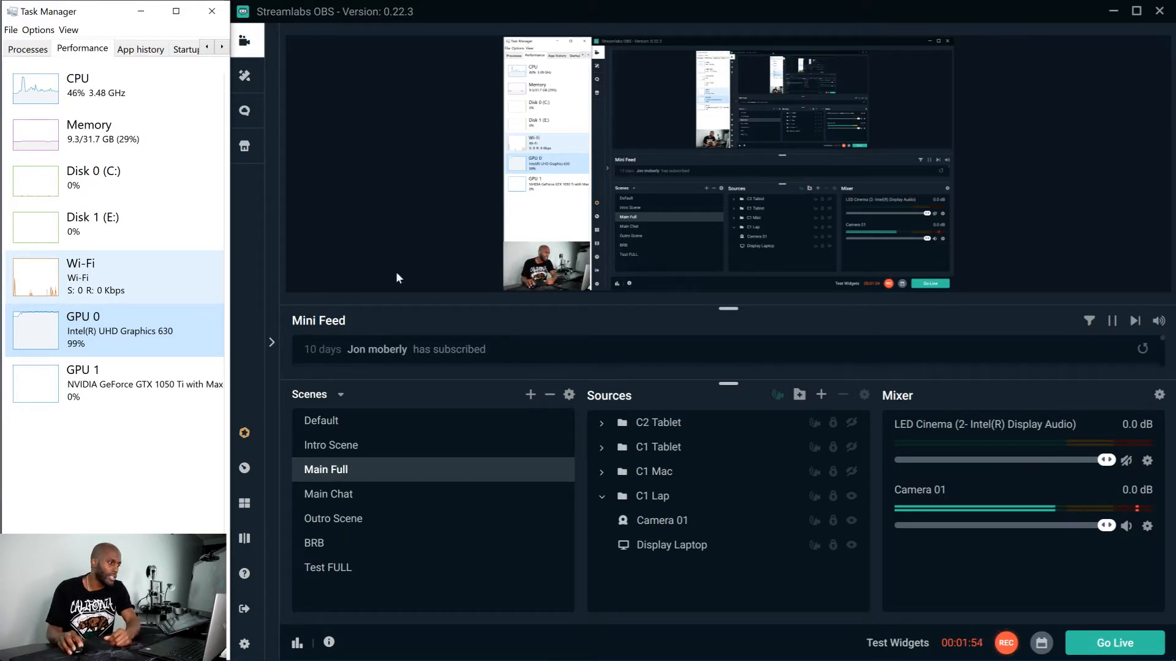
- Open the settings and review the General options, including the Output and Source Alignment Snapping sections
{"action": "left_click", "coordinate": [250, 653]}
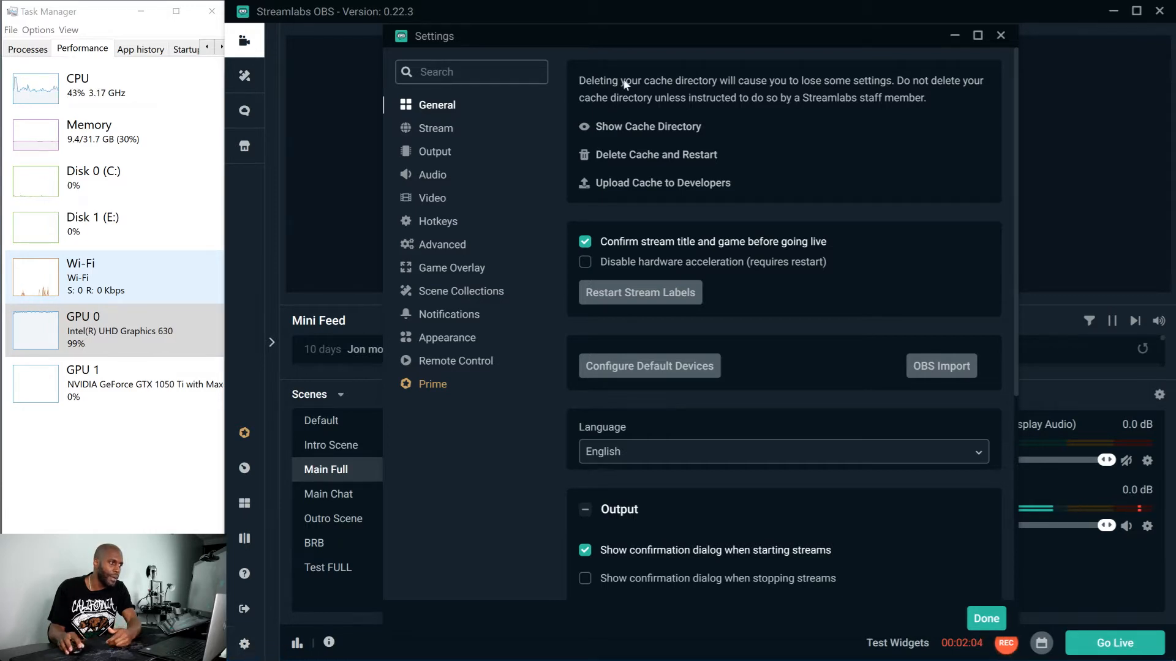
{"action": "left_click_drag", "start_coordinate": [626, 40], "coordinate": [662, 22]}
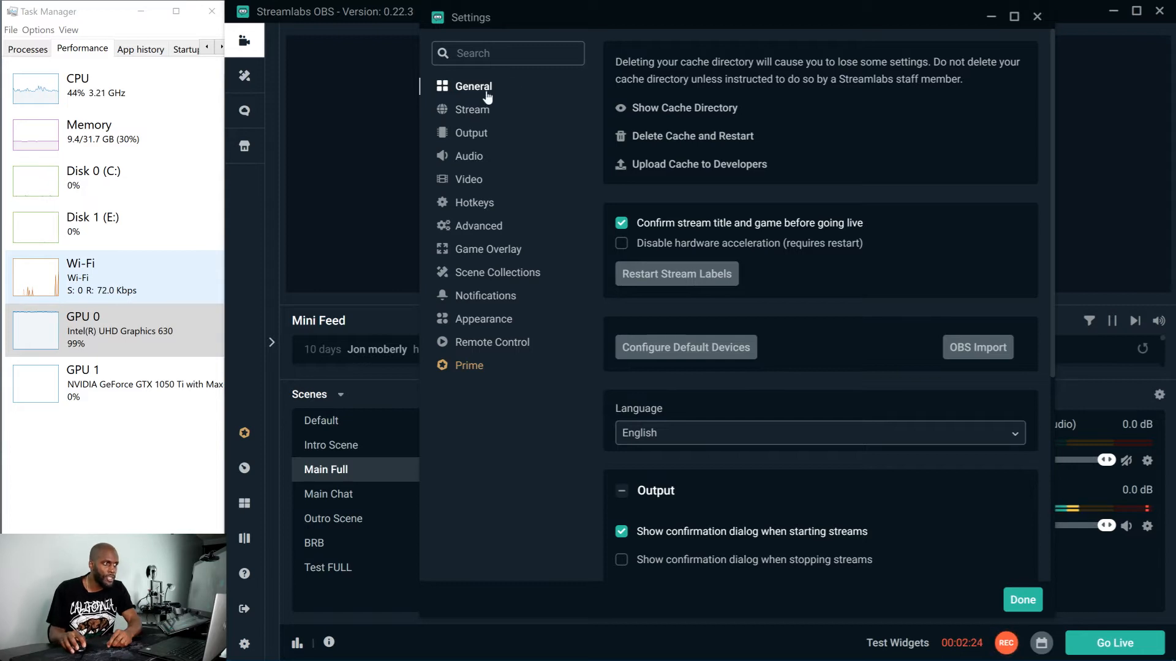
{"action": "scroll", "coordinate": [706, 173], "scroll_direction": "down", "scroll_amount": 2}
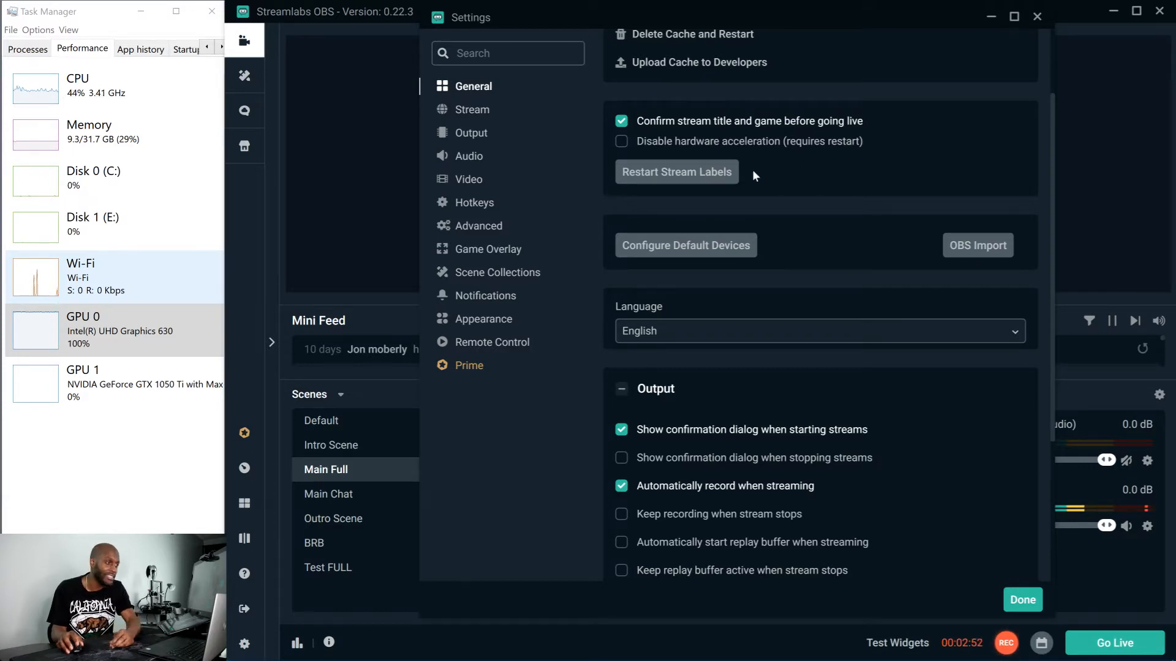
{"action": "scroll", "coordinate": [685, 261], "scroll_direction": "down", "scroll_amount": 2}
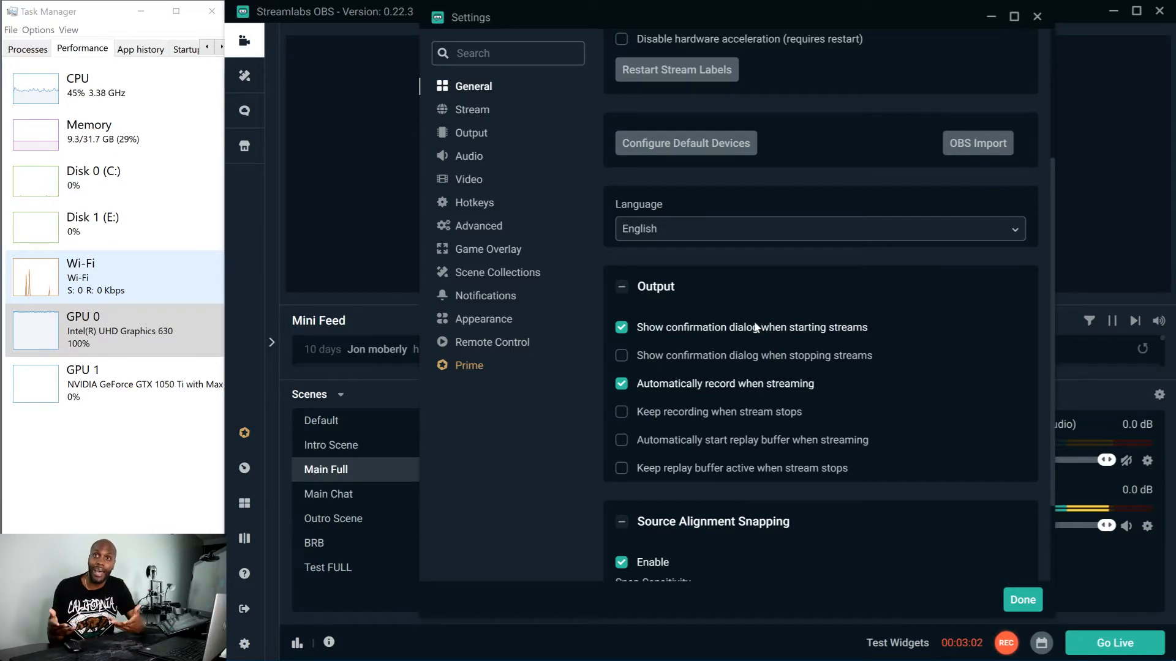
{"action": "scroll", "coordinate": [793, 411], "scroll_direction": "down", "scroll_amount": 2}
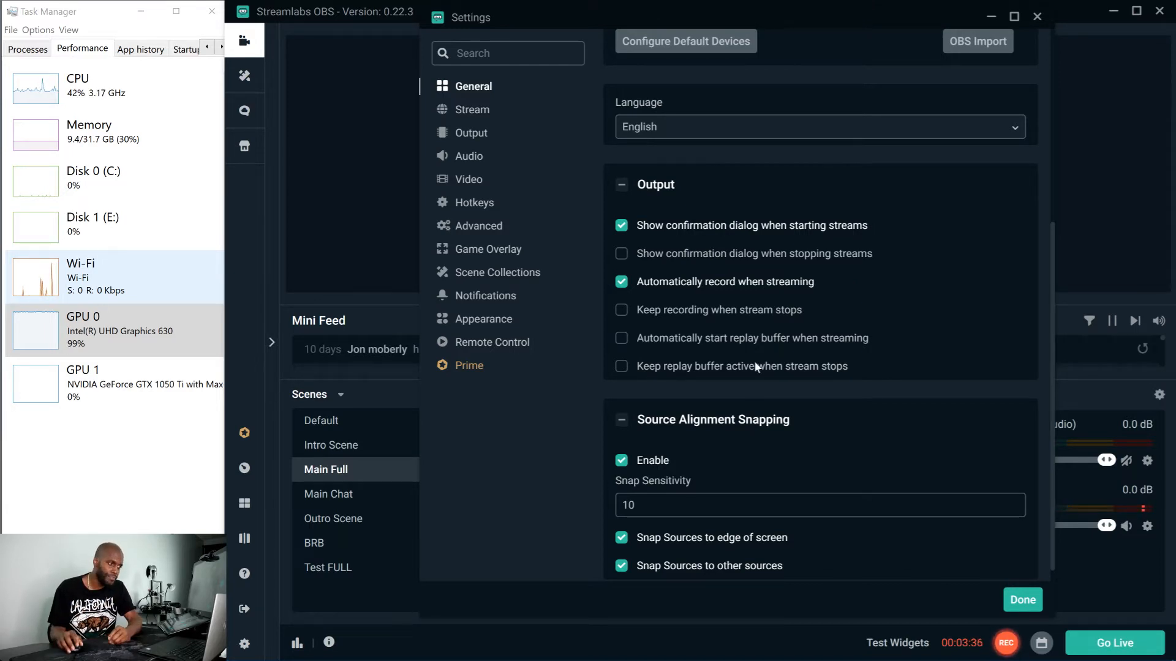
{"action": "scroll", "coordinate": [754, 364], "scroll_direction": "down", "scroll_amount": 1}
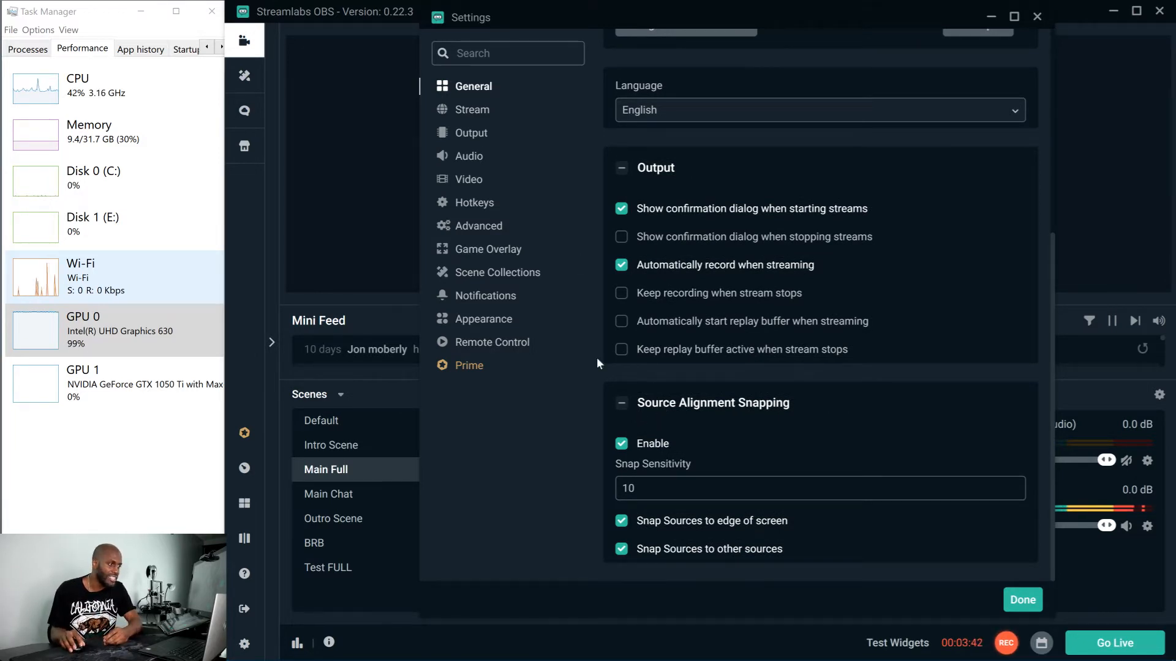
- Review the Stream settings for multistreaming, and examine the streaming output settings from Encoder to Content Adaptive Quantization
{"action": "left_click", "coordinate": [491, 118]}
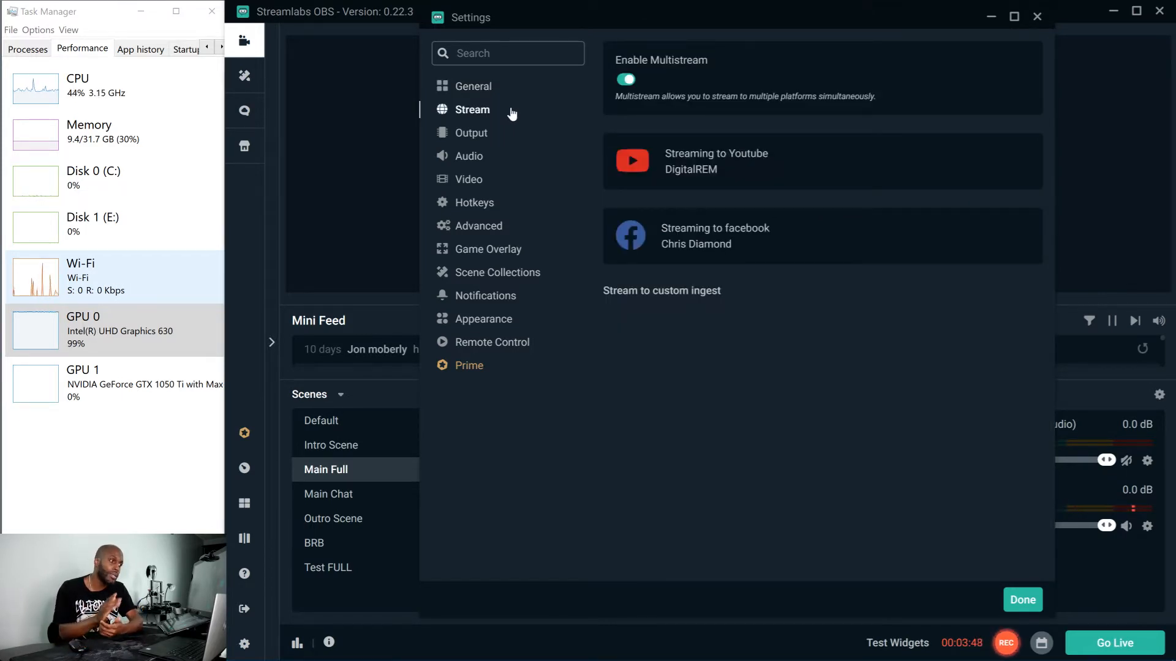
{"action": "left_click", "coordinate": [508, 143]}
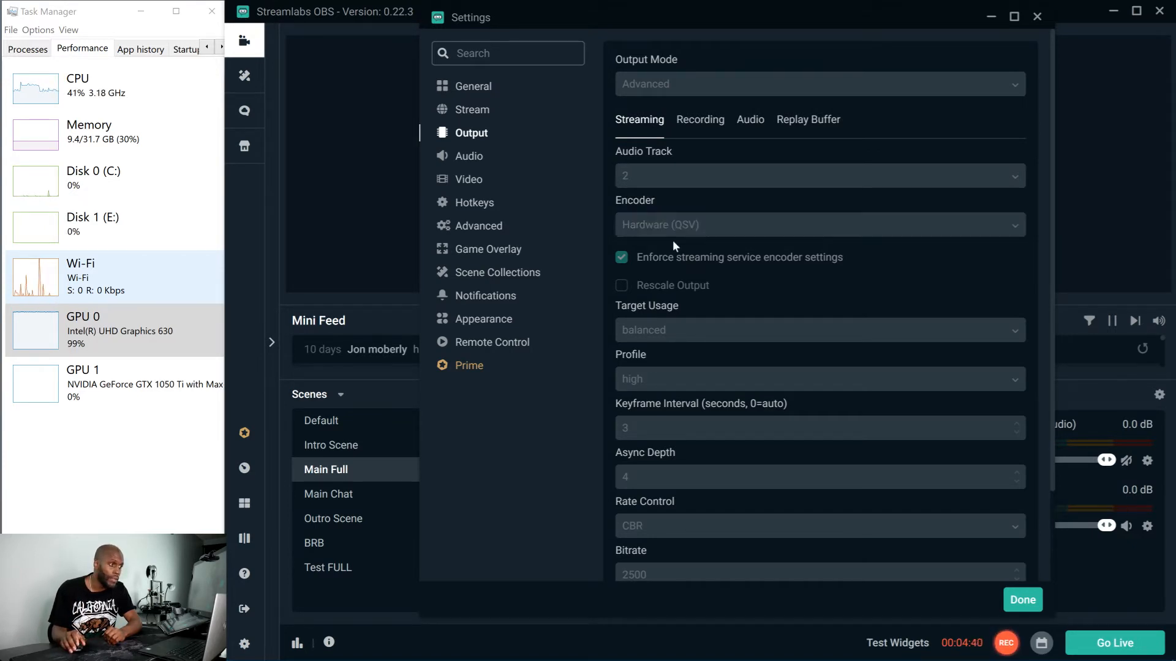
{"action": "scroll", "coordinate": [673, 240], "scroll_direction": "down", "scroll_amount": 2}
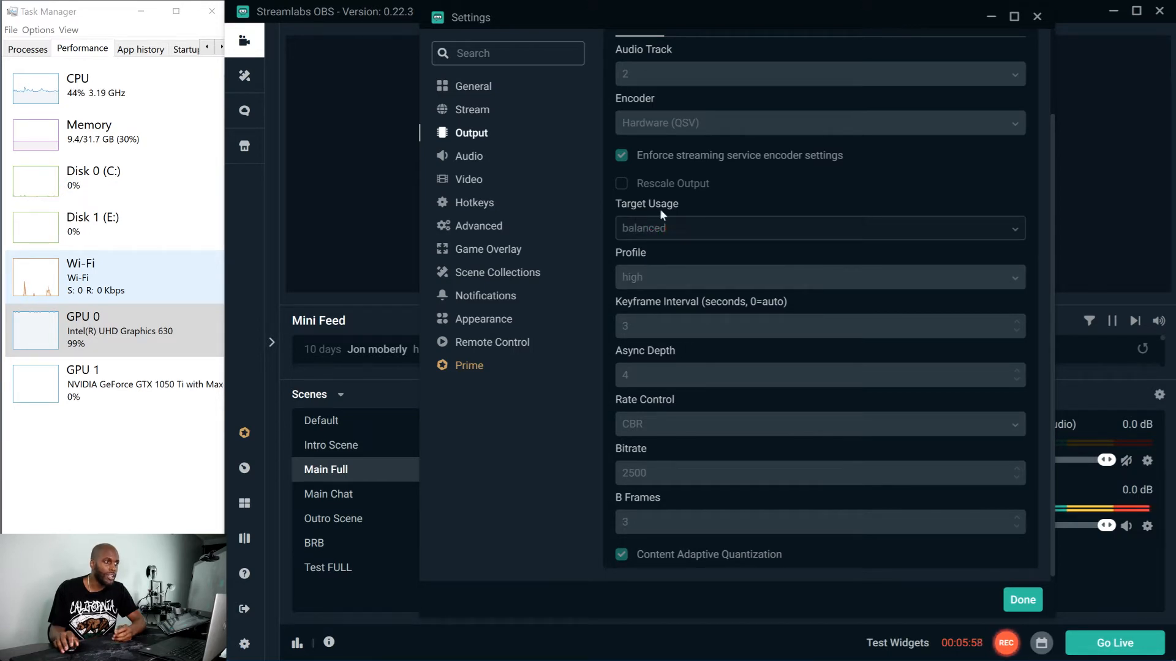
{"action": "scroll", "coordinate": [649, 238], "scroll_direction": "up", "scroll_amount": 2}
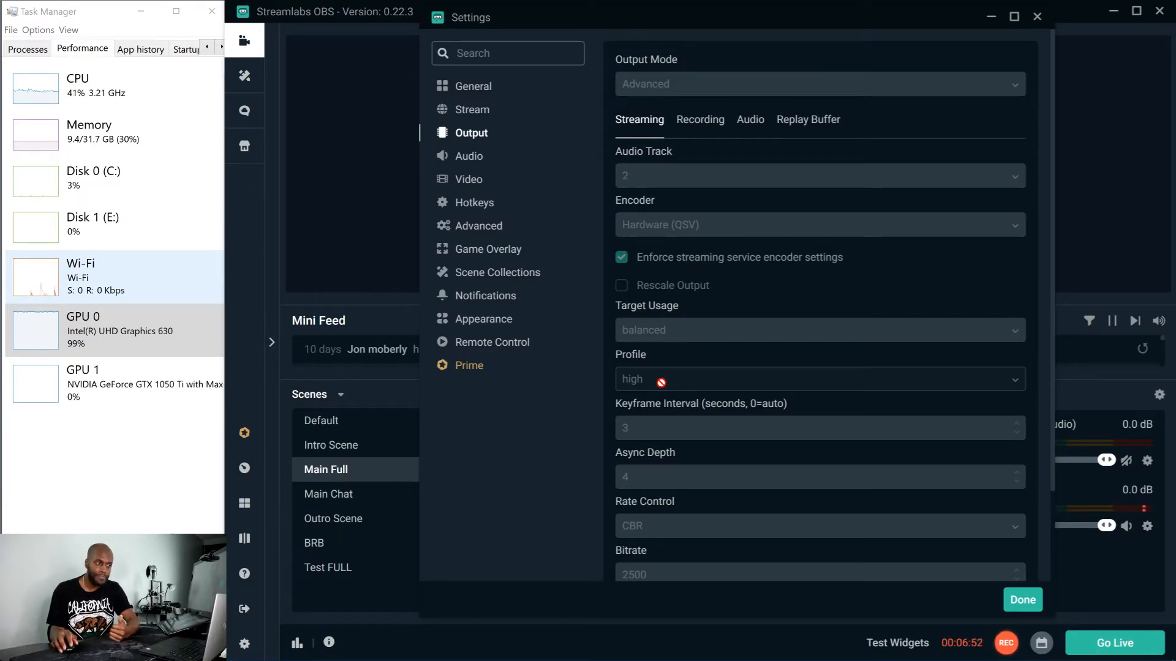
{"action": "scroll", "coordinate": [678, 433], "scroll_direction": "down", "scroll_amount": 3}
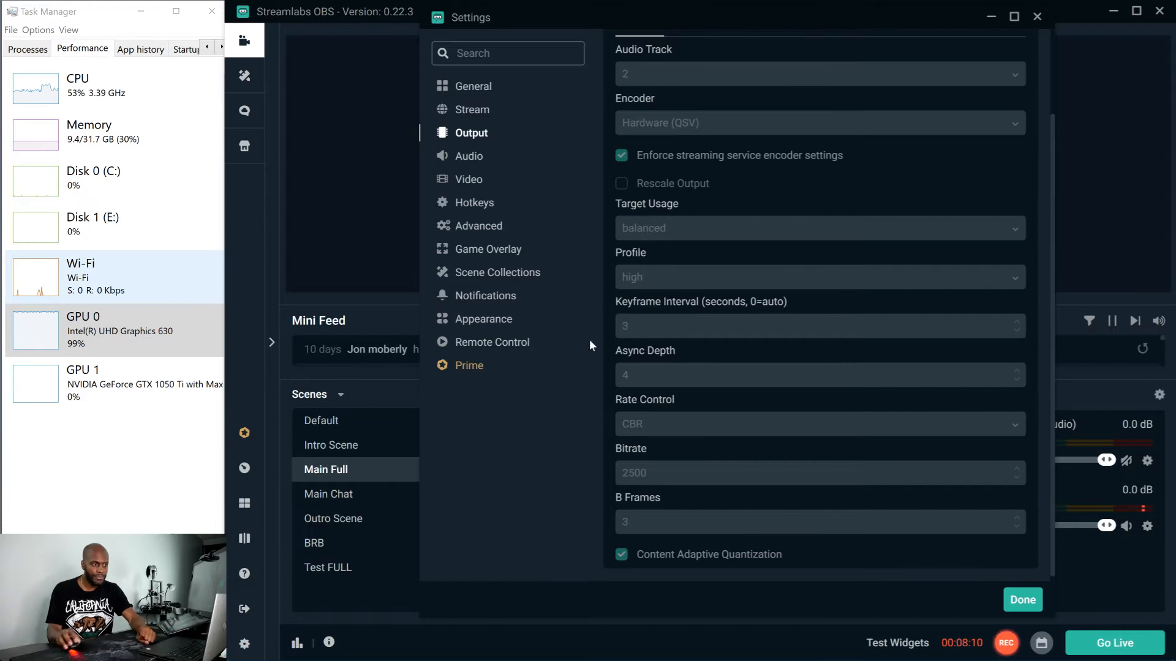
{"action": "scroll", "coordinate": [675, 412], "scroll_direction": "down", "scroll_amount": 1}
{"action": "scroll", "coordinate": [674, 411], "scroll_direction": "down", "scroll_amount": 1}
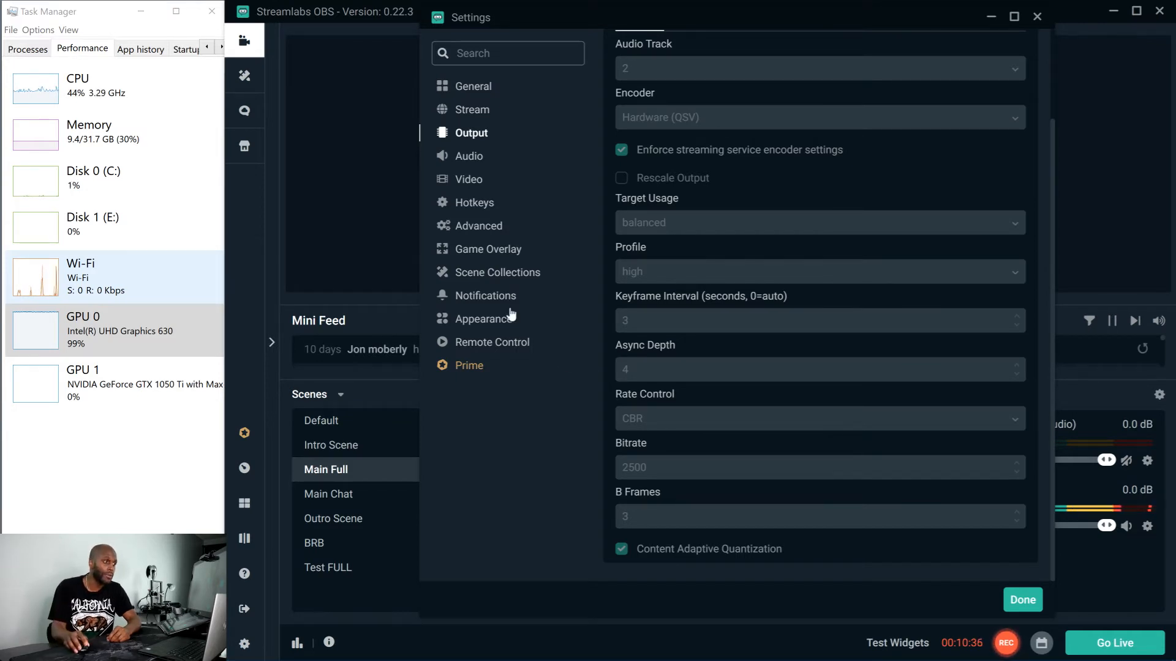
- Review the recording output settings, including recording path, format, audio tracks and encoder
{"action": "left_click", "coordinate": [485, 160]}
{"action": "left_click", "coordinate": [488, 136]}
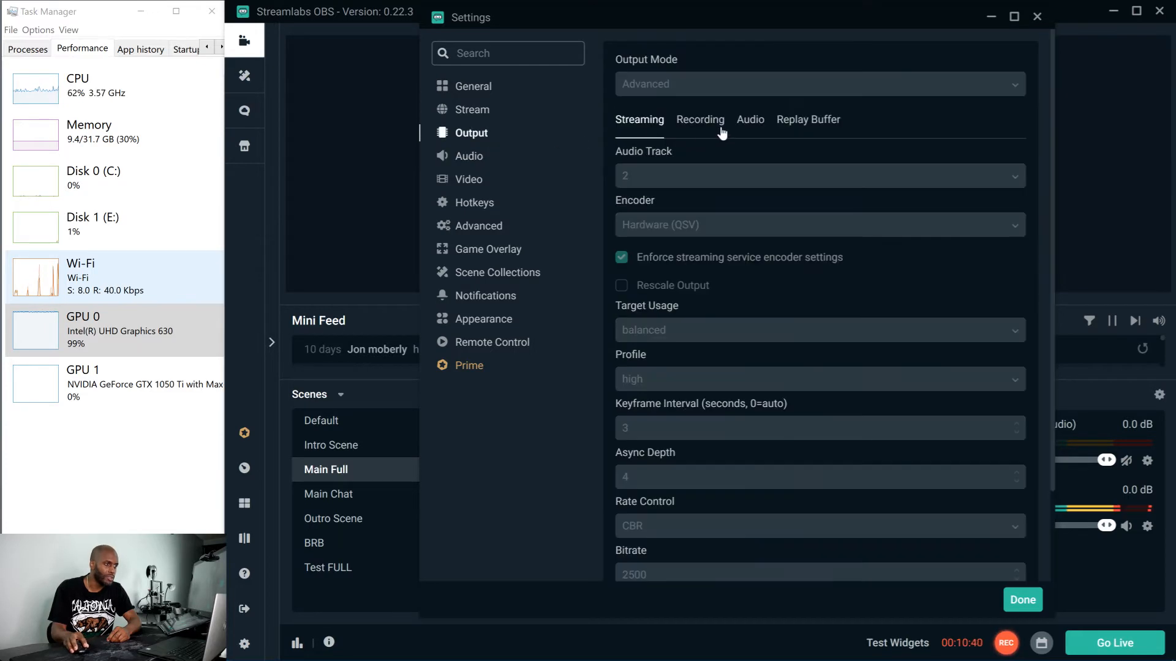
{"action": "left_click", "coordinate": [699, 121]}
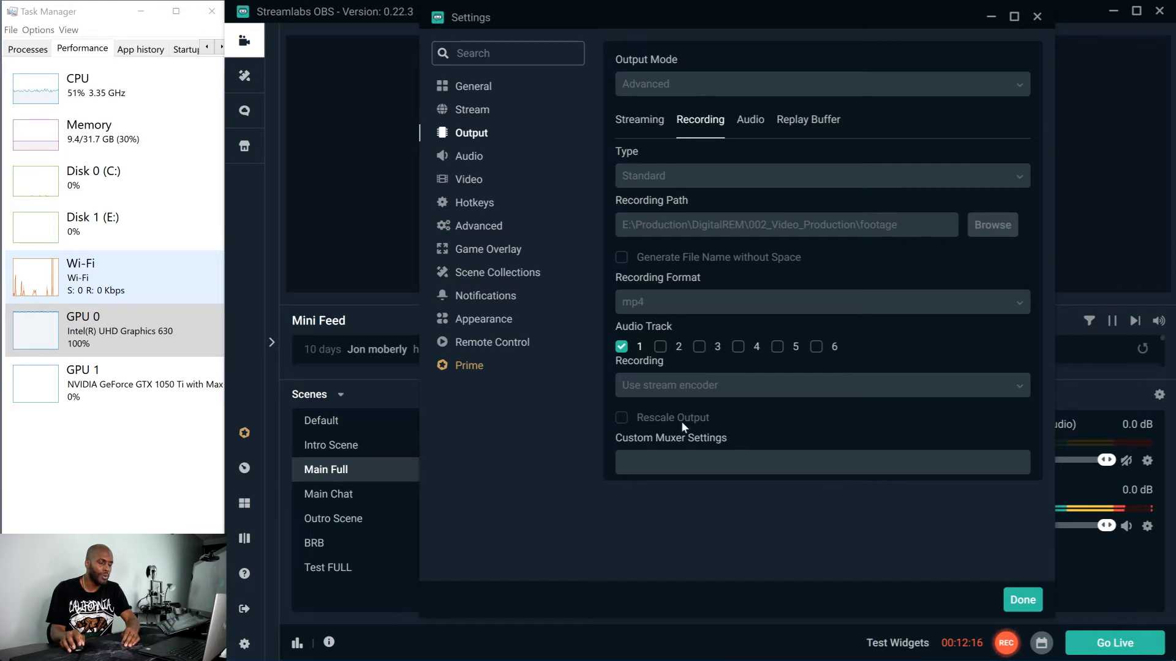
- Set Desktop Audio Device 1 to Default in the audio settings
{"action": "left_click", "coordinate": [477, 161]}
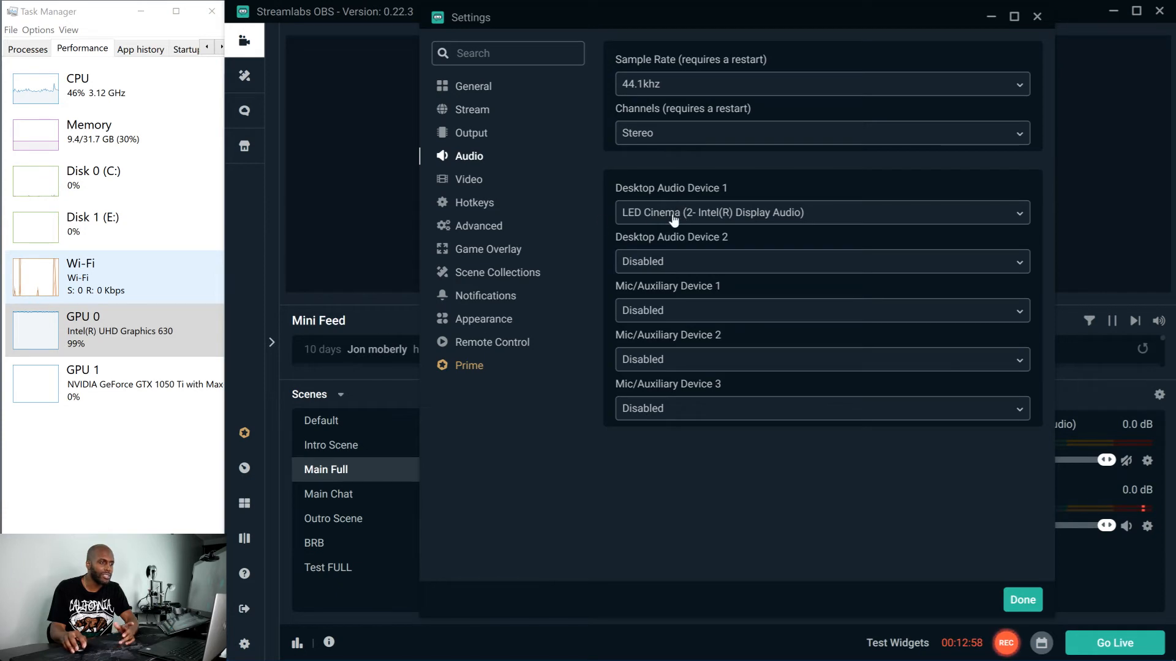
{"action": "left_click", "coordinate": [977, 218]}
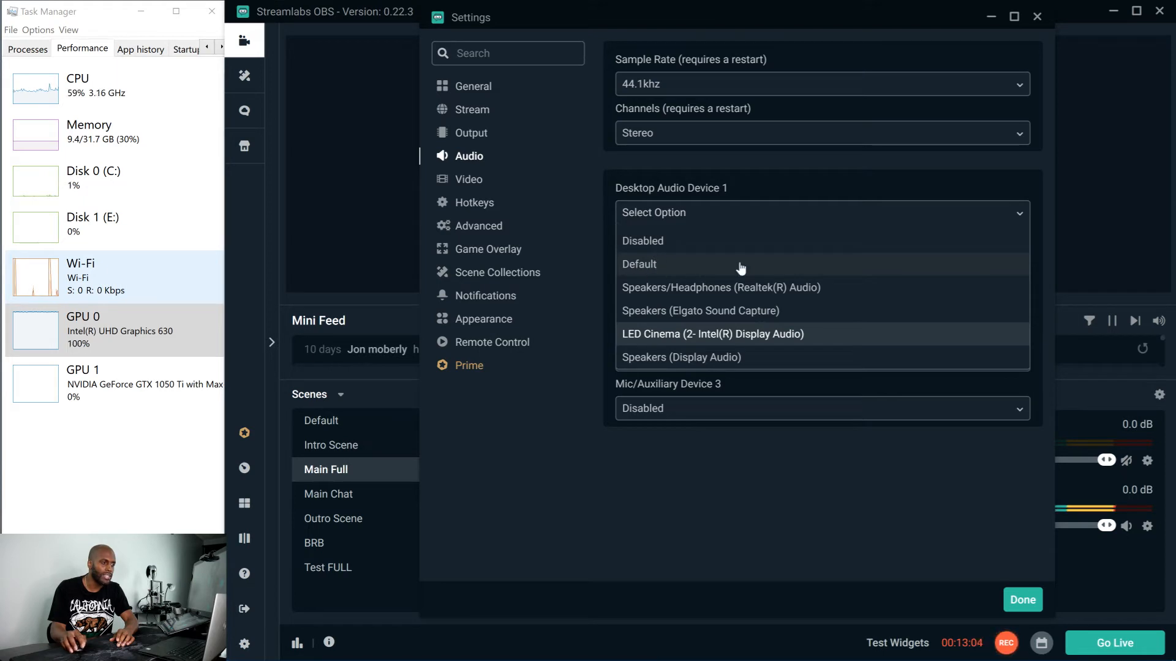
{"action": "left_click", "coordinate": [644, 264]}
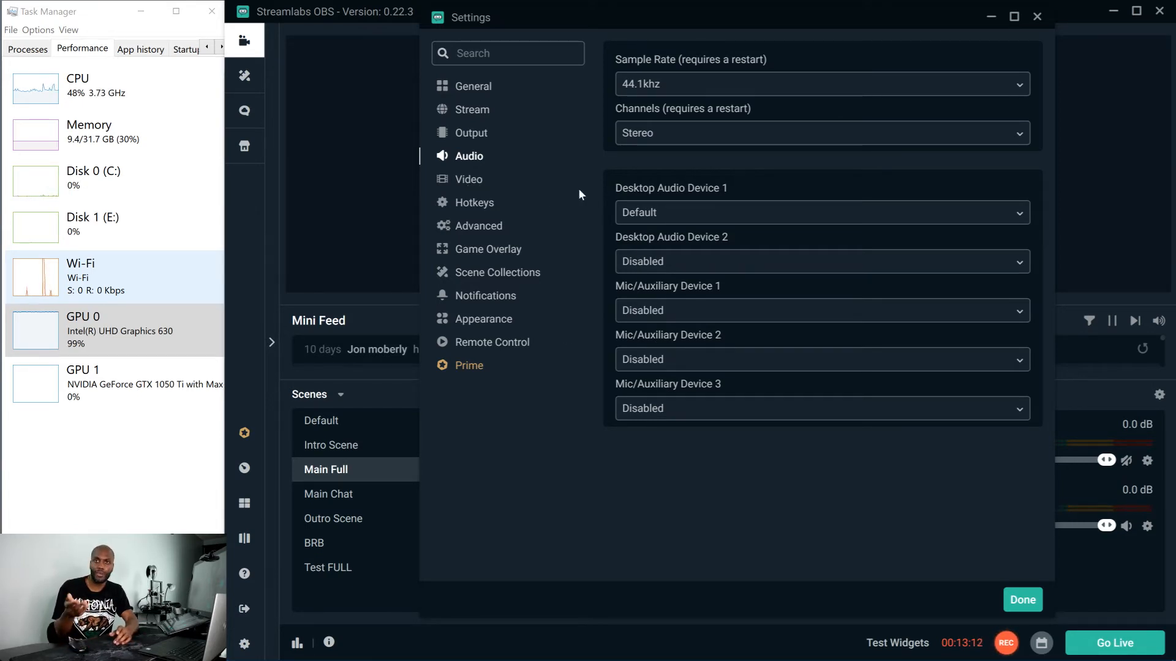
- Review the video resolution and FPS settings, and look over the available hotkey assignments
{"action": "left_click", "coordinate": [517, 183]}
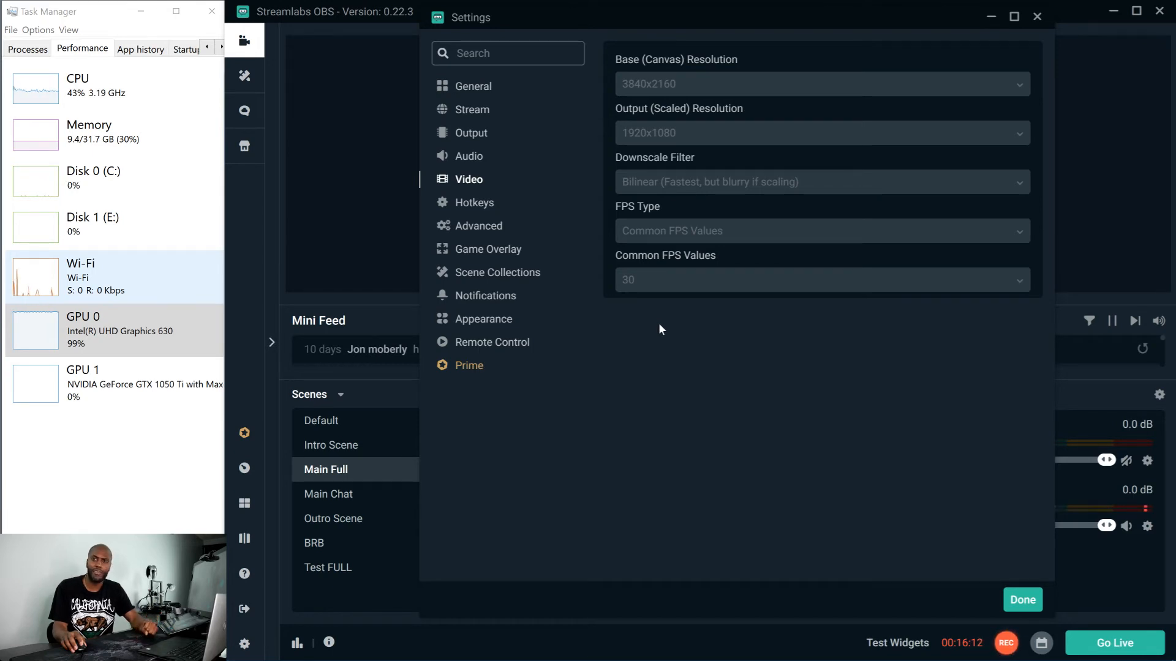
{"action": "left_click", "coordinate": [513, 208]}
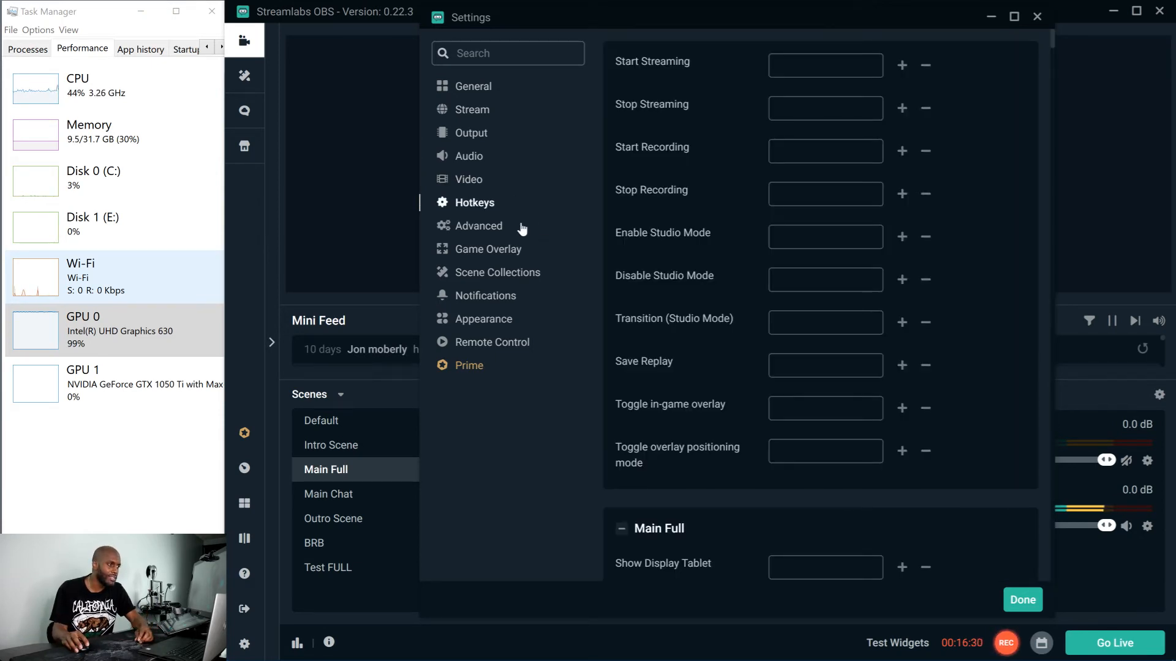
- Review the Advanced settings, checking the Color Format choices and the Recording, Replay Buffer and Stream Delay sections
{"action": "left_click", "coordinate": [522, 229]}
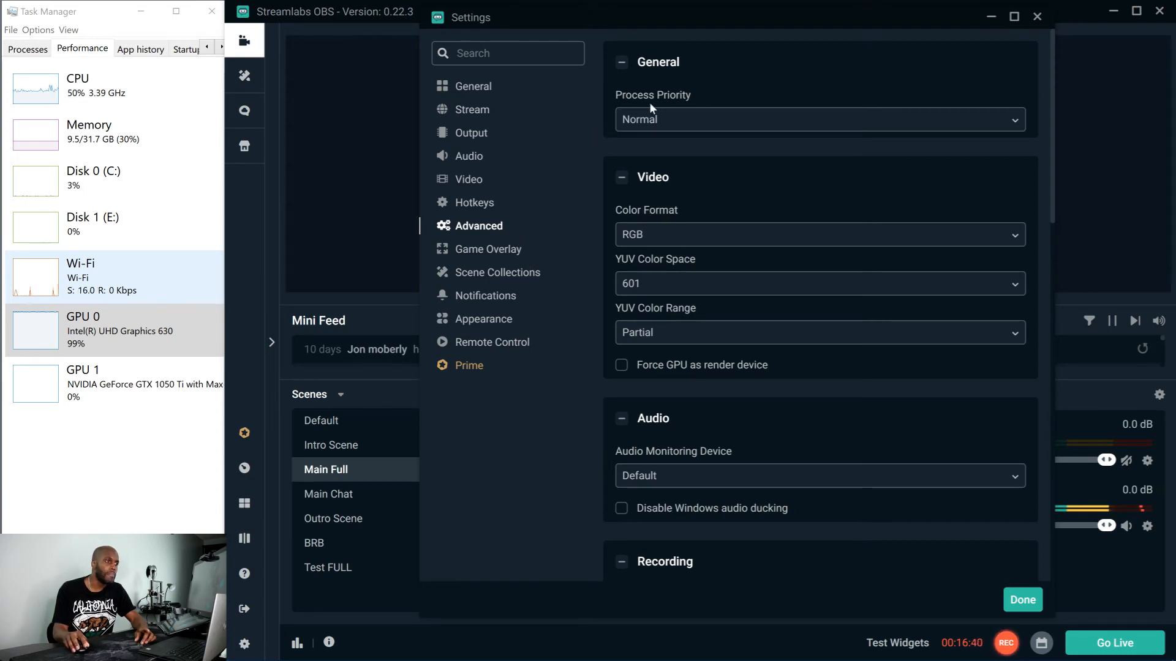
{"action": "left_click", "coordinate": [669, 245]}
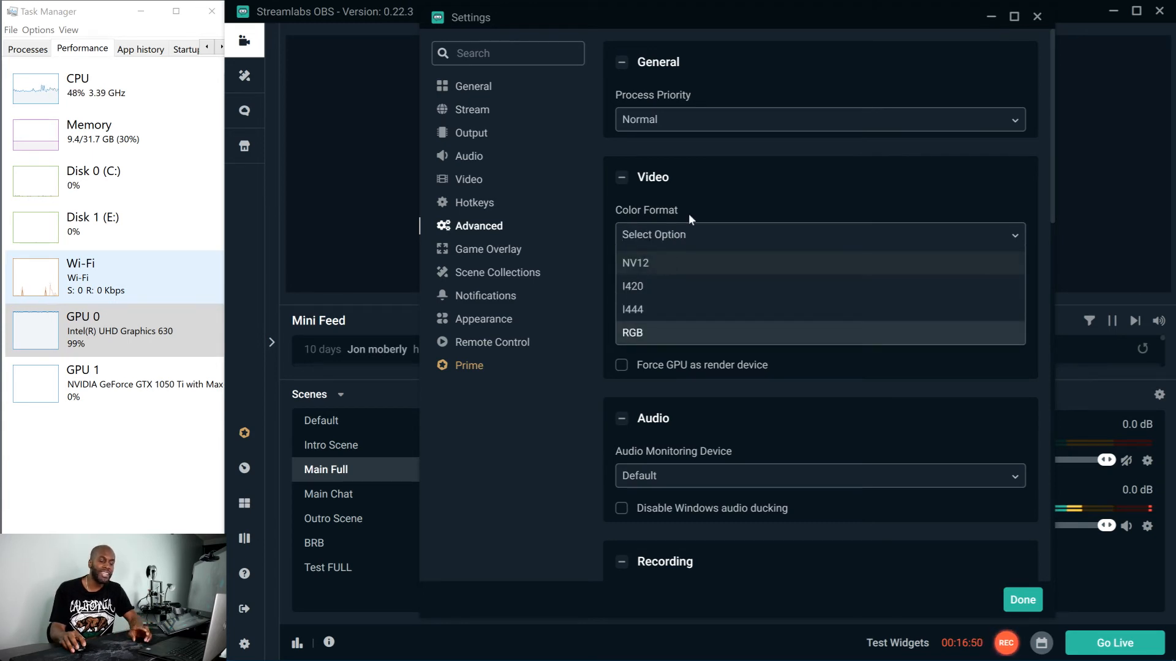
{"action": "left_click", "coordinate": [717, 197]}
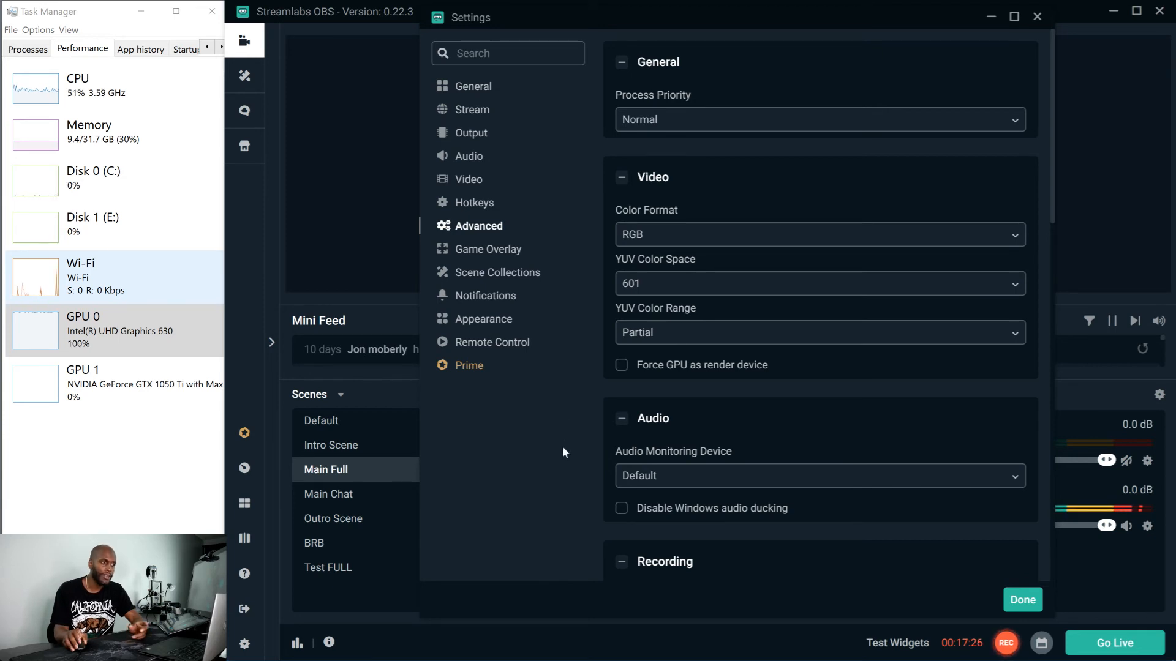
{"action": "scroll", "coordinate": [741, 424], "scroll_direction": "down", "scroll_amount": 7}
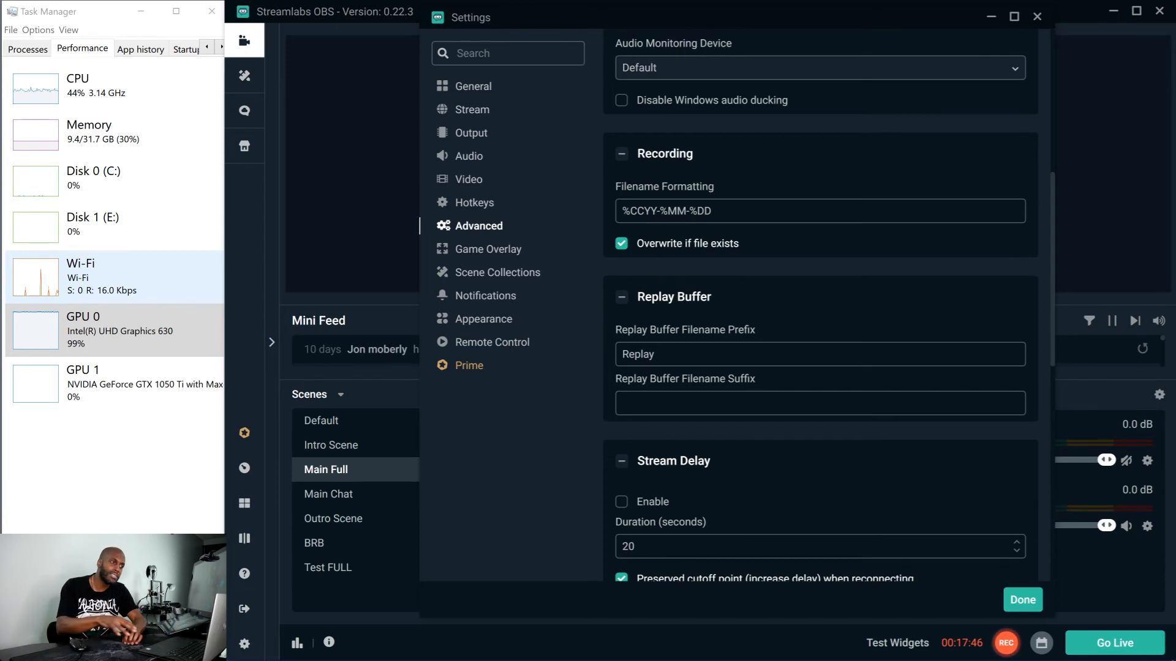
{"action": "scroll", "coordinate": [735, 260], "scroll_direction": "down", "scroll_amount": 2}
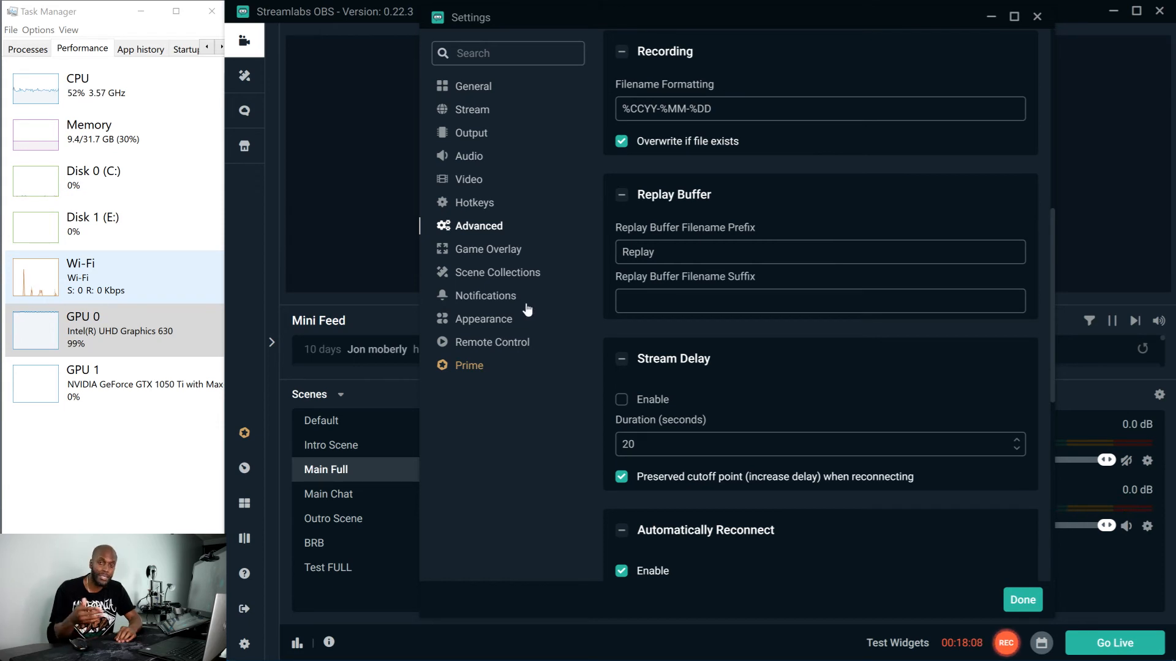
- Review the Game Overlay, Scene Collections and Notifications settings, moving the settings window aside
{"action": "left_click", "coordinate": [530, 255]}
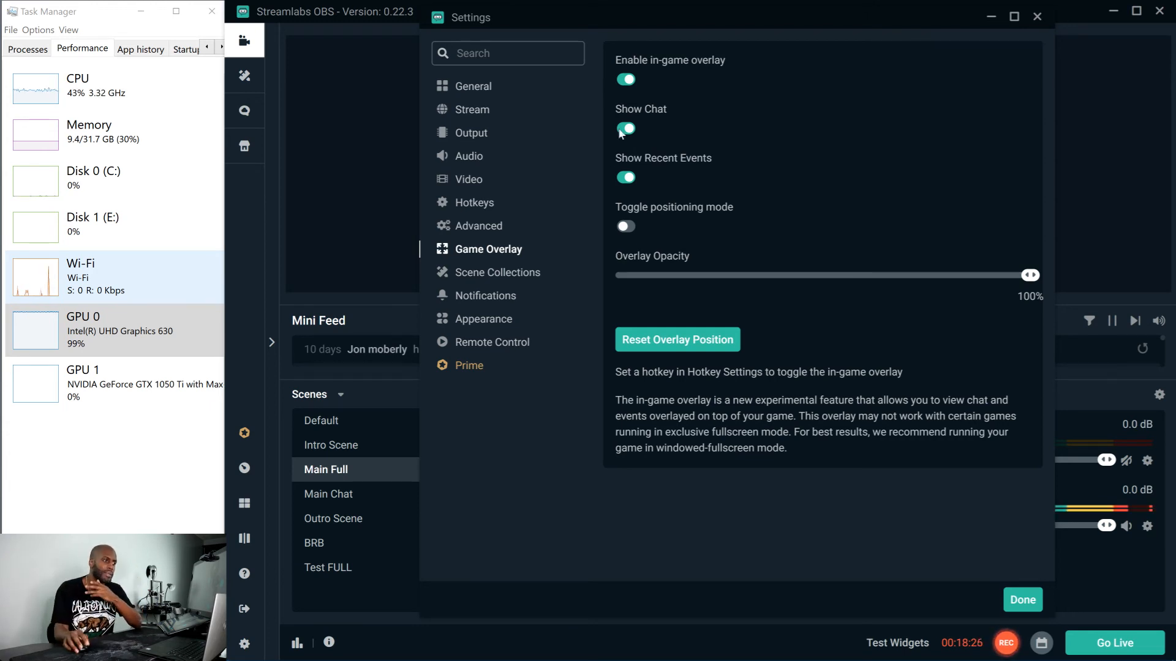
{"action": "left_click_drag", "start_coordinate": [707, 17], "coordinate": [782, 48]}
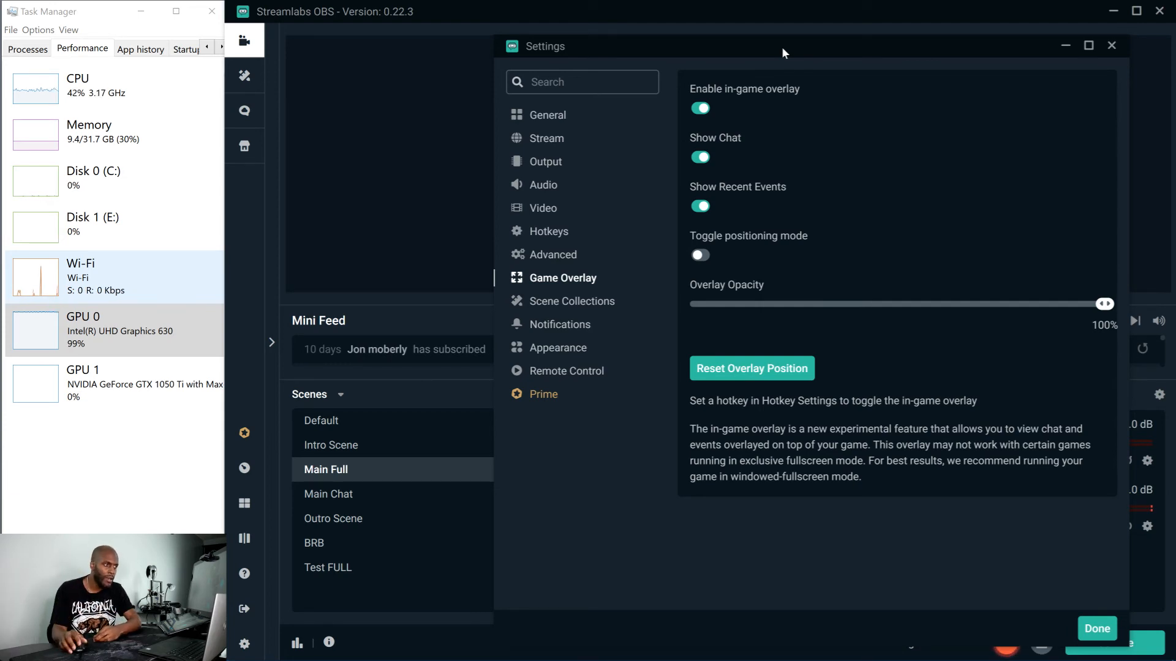
{"action": "left_click", "coordinate": [628, 304]}
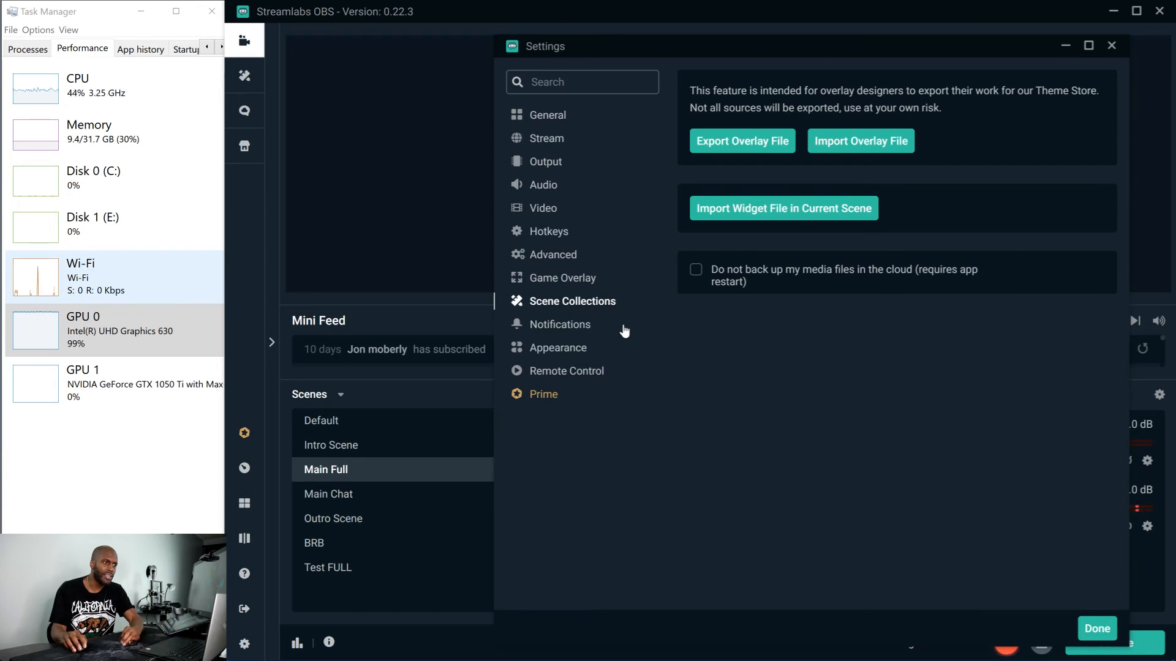
{"action": "left_click", "coordinate": [623, 332]}
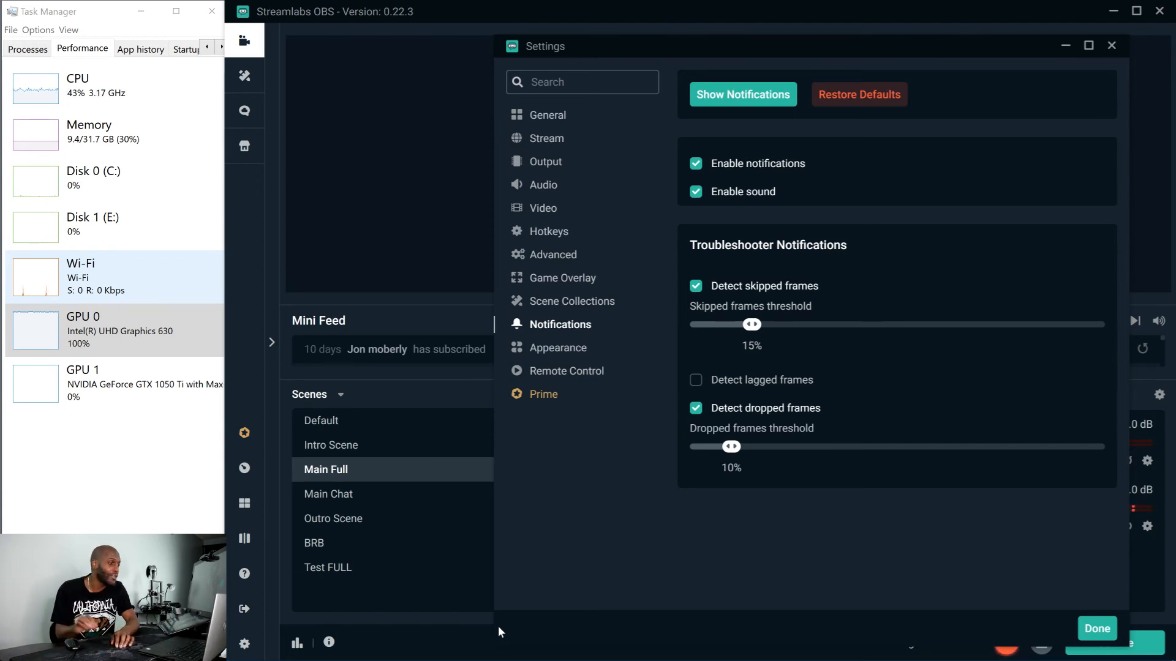
- Check the available themes in the Appearance settings, and view the Remote Control page
{"action": "left_click", "coordinate": [588, 349]}
{"action": "left_click", "coordinate": [814, 122]}
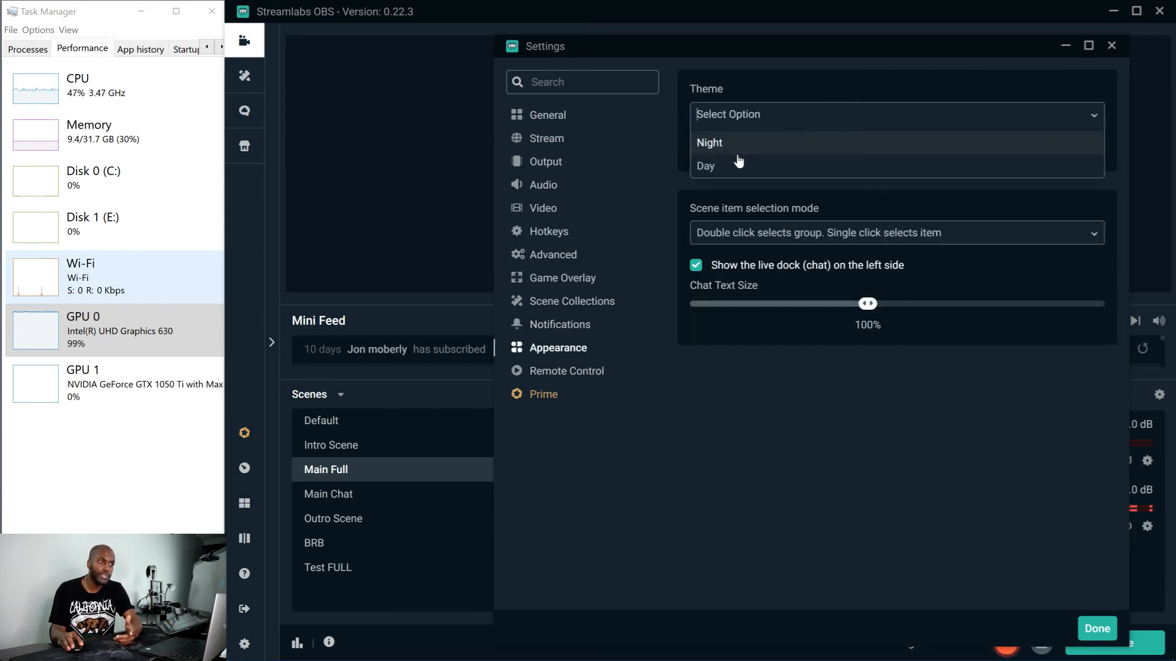
{"action": "left_click", "coordinate": [650, 442]}
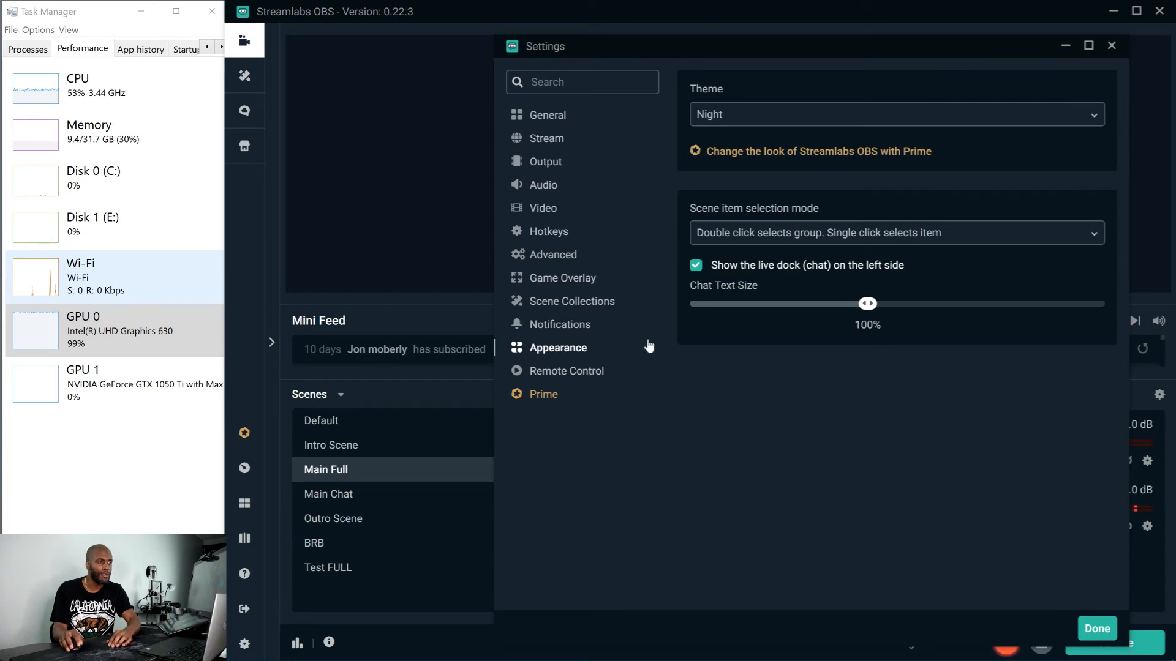
{"action": "left_click", "coordinate": [608, 374]}
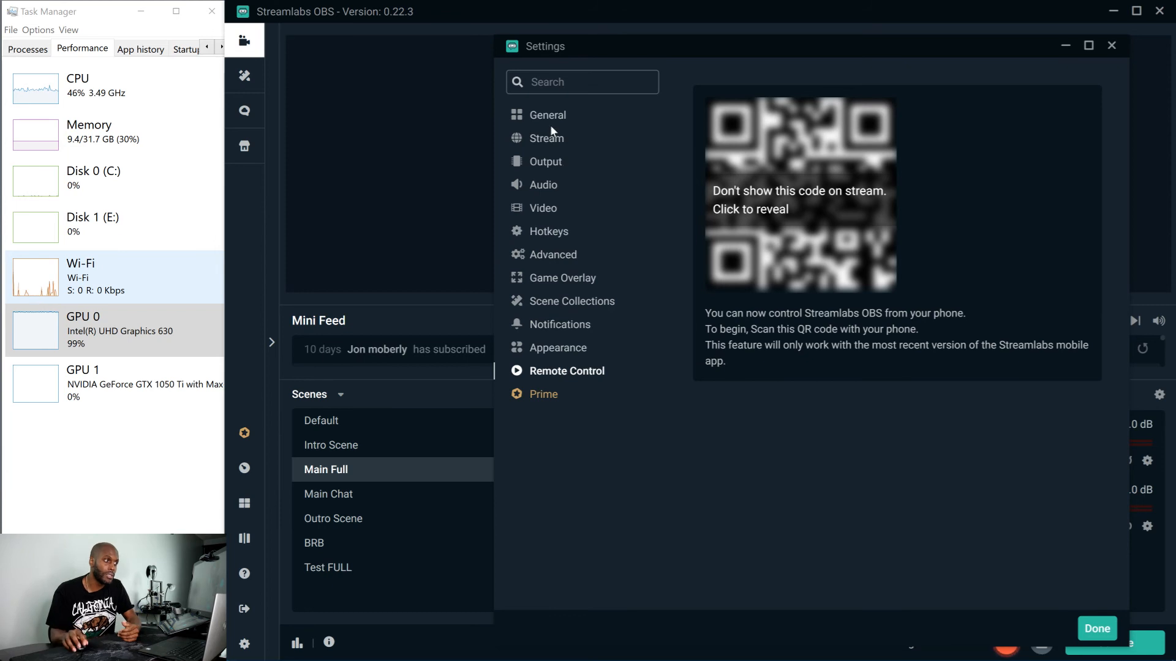
- Return to the streaming output settings and examine the keyframe interval, rate control and bitrate
{"action": "left_click", "coordinate": [563, 167]}
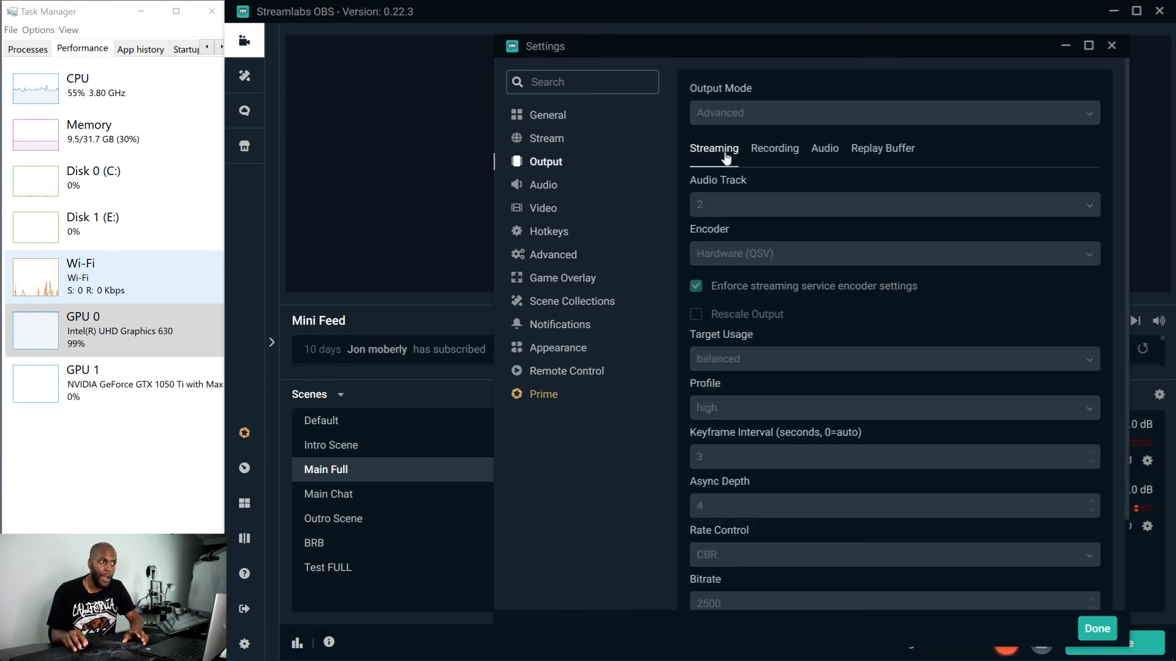
{"action": "scroll", "coordinate": [751, 366], "scroll_direction": "down", "scroll_amount": 2}
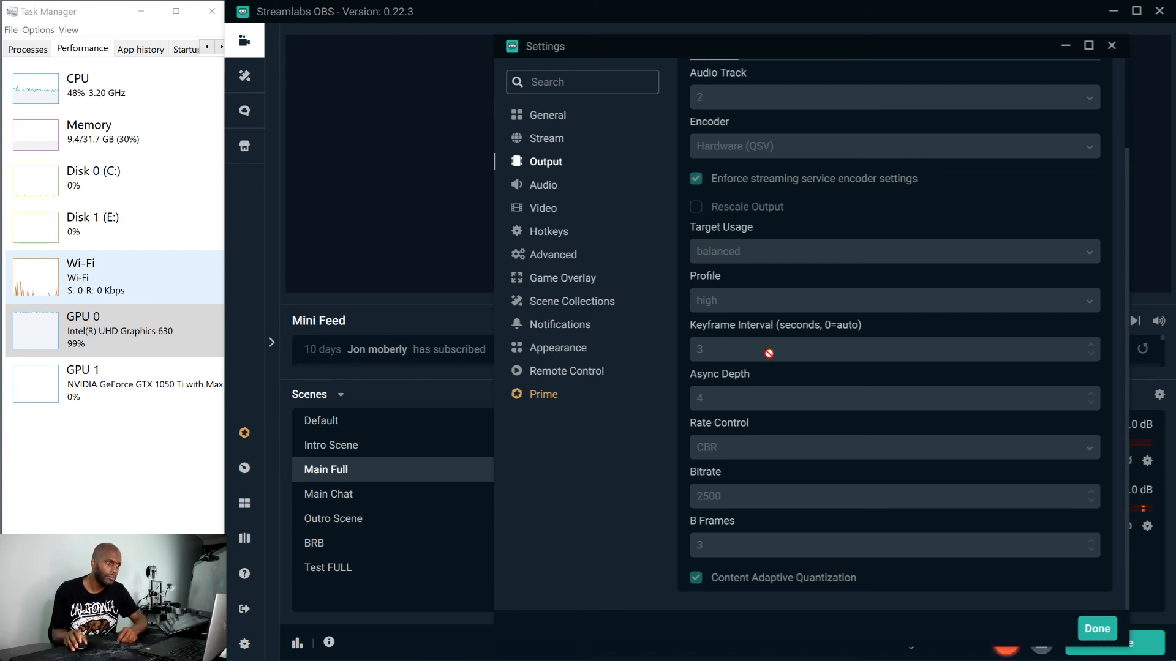
- Review the recording output settings, the audio sample rate and channels, the video resolution and FPS settings, and the Hotkeys page
{"action": "scroll", "coordinate": [766, 368], "scroll_direction": "up", "scroll_amount": 3}
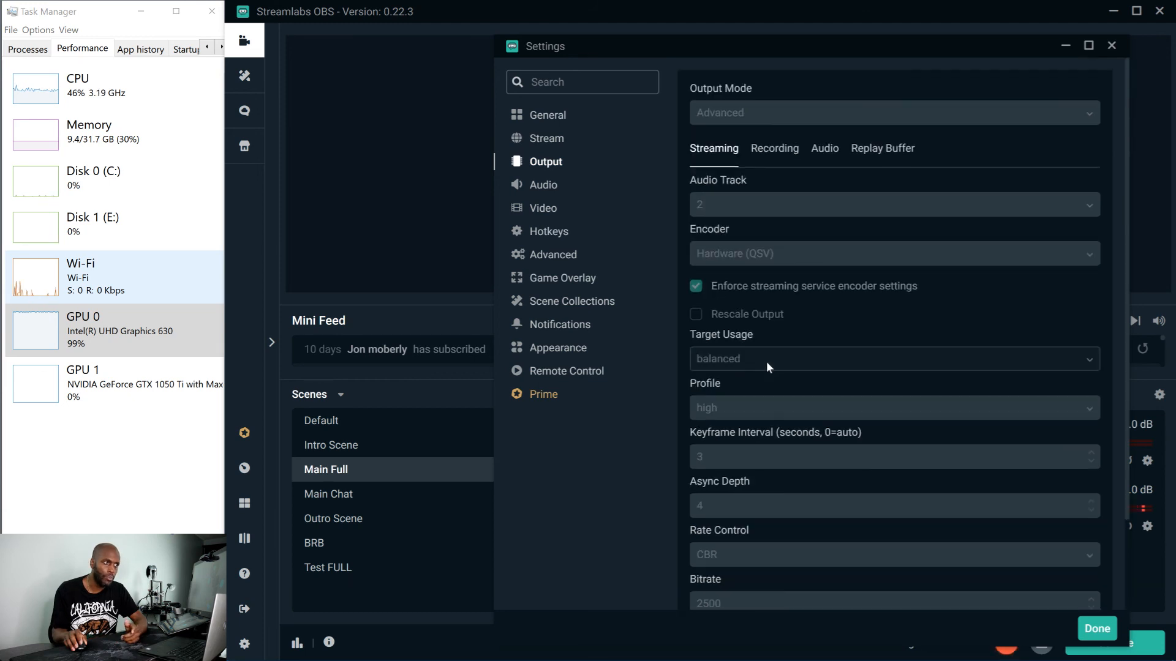
{"action": "left_click", "coordinate": [784, 149]}
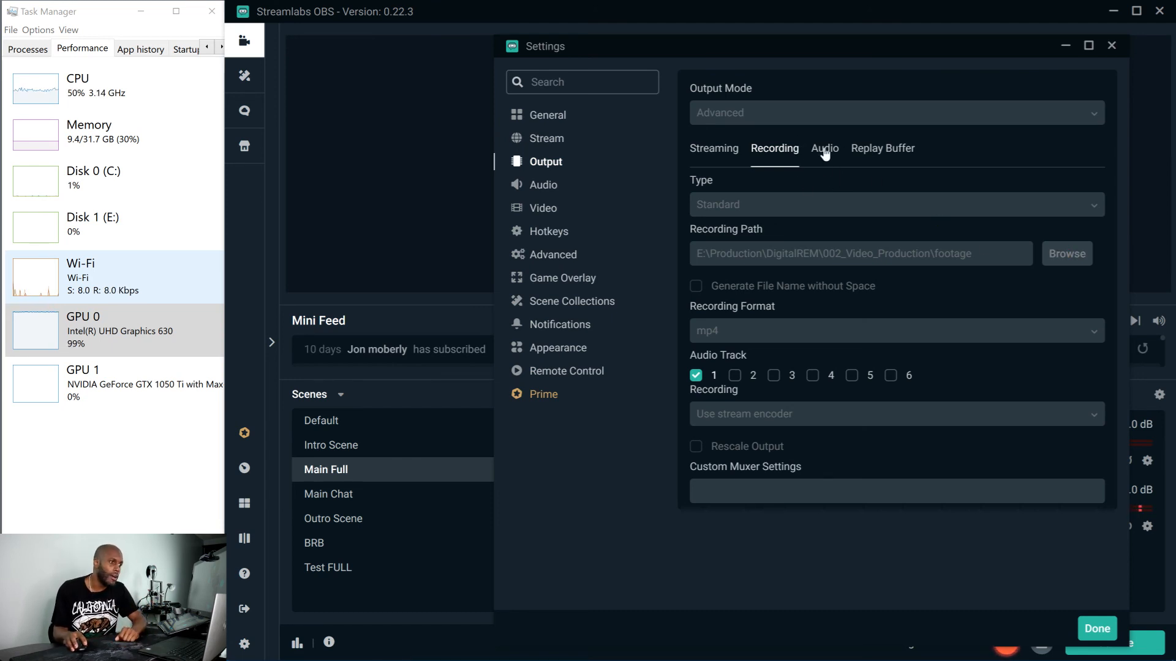
{"action": "left_click", "coordinate": [550, 186]}
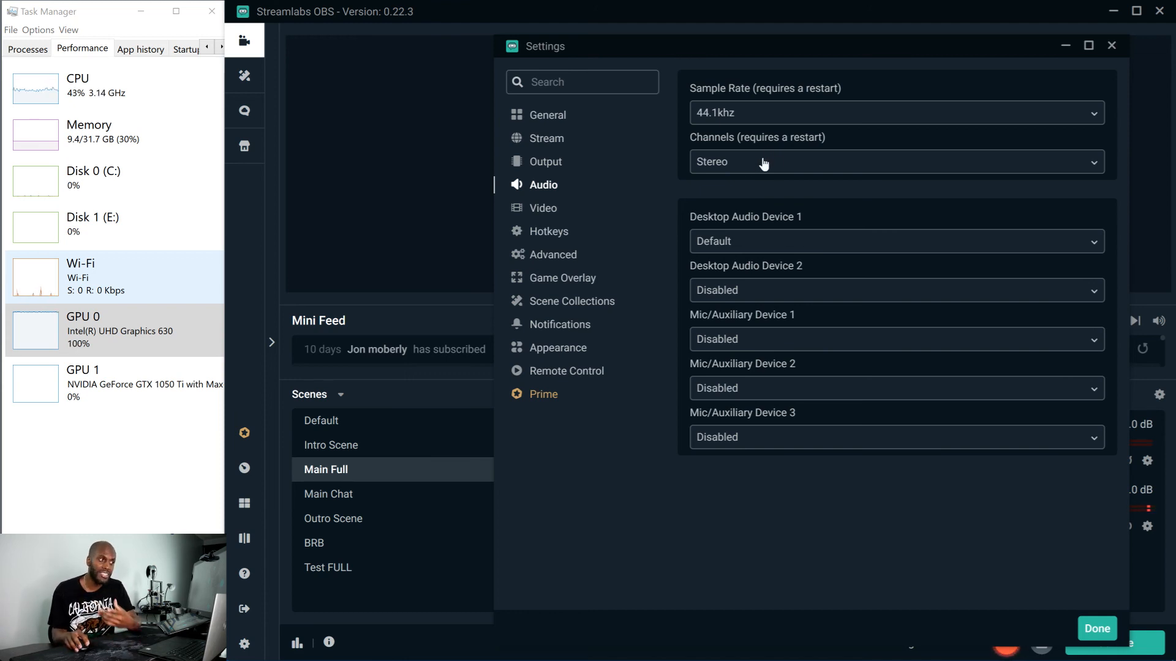
{"action": "left_click", "coordinate": [567, 212]}
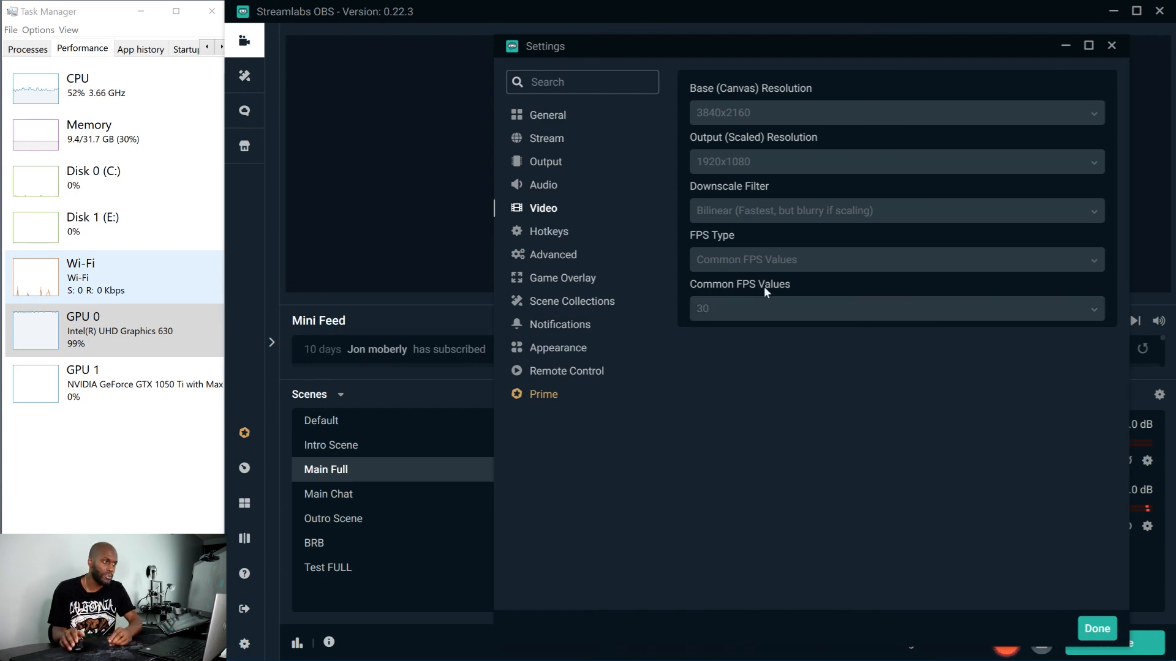
{"action": "left_click", "coordinate": [583, 236]}
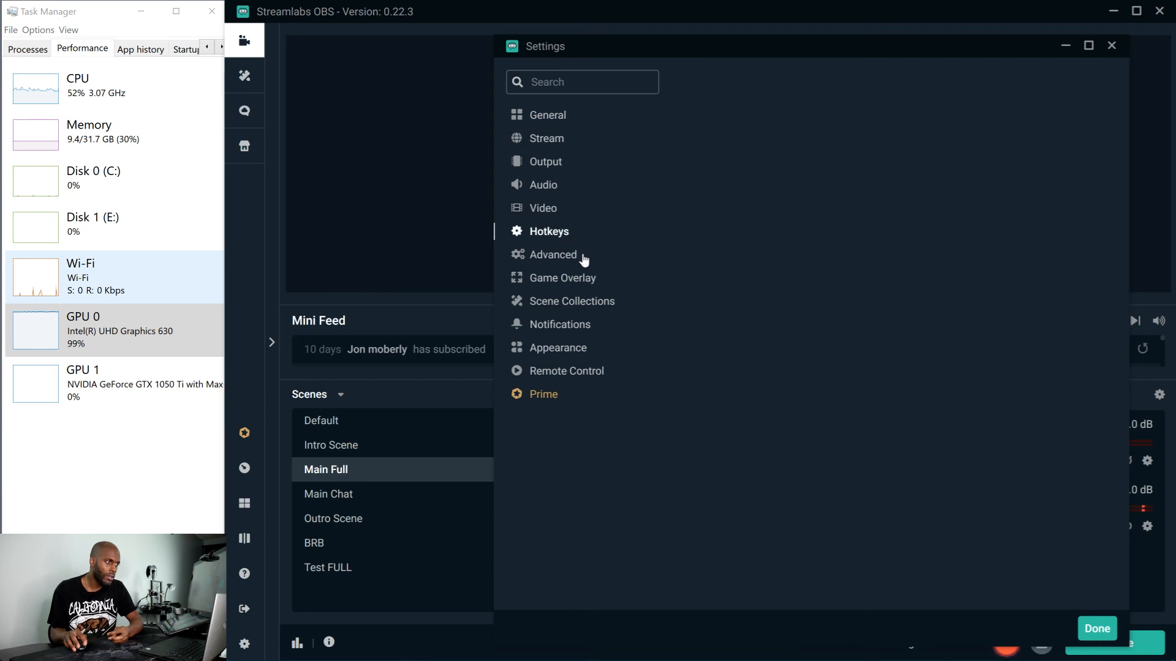
- Examine the Advanced settings from Color Format through Network and Media Files, and view the Scene Collections and Game Overlay pages
{"action": "left_click", "coordinate": [585, 262]}
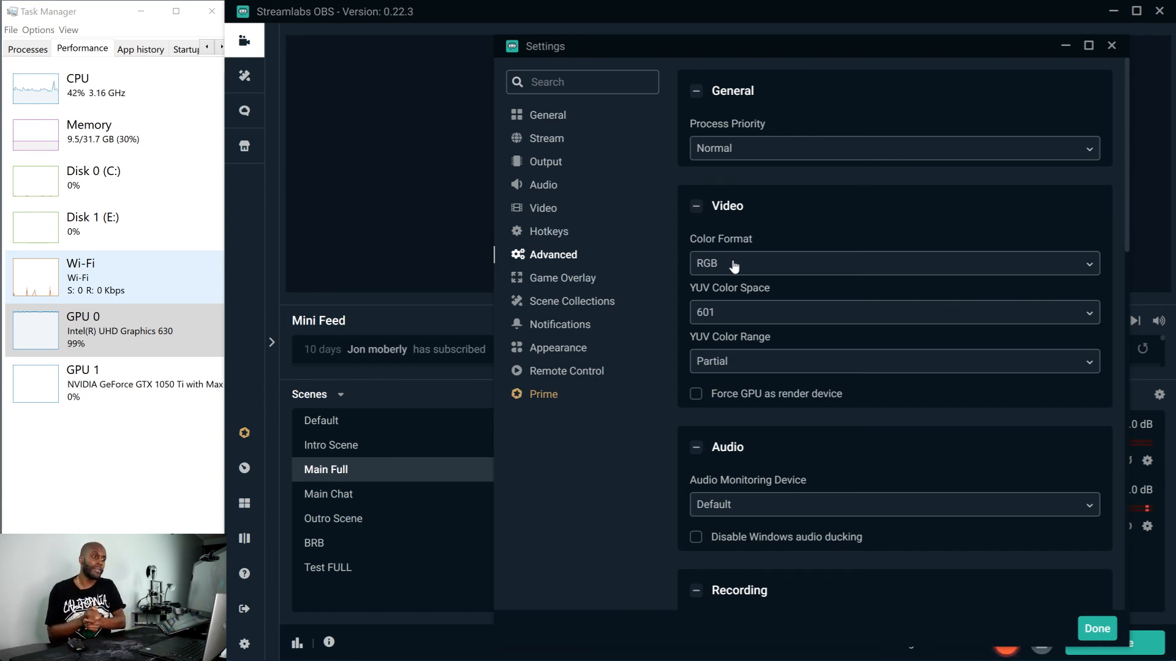
{"action": "scroll", "coordinate": [793, 293], "scroll_direction": "down", "scroll_amount": 10}
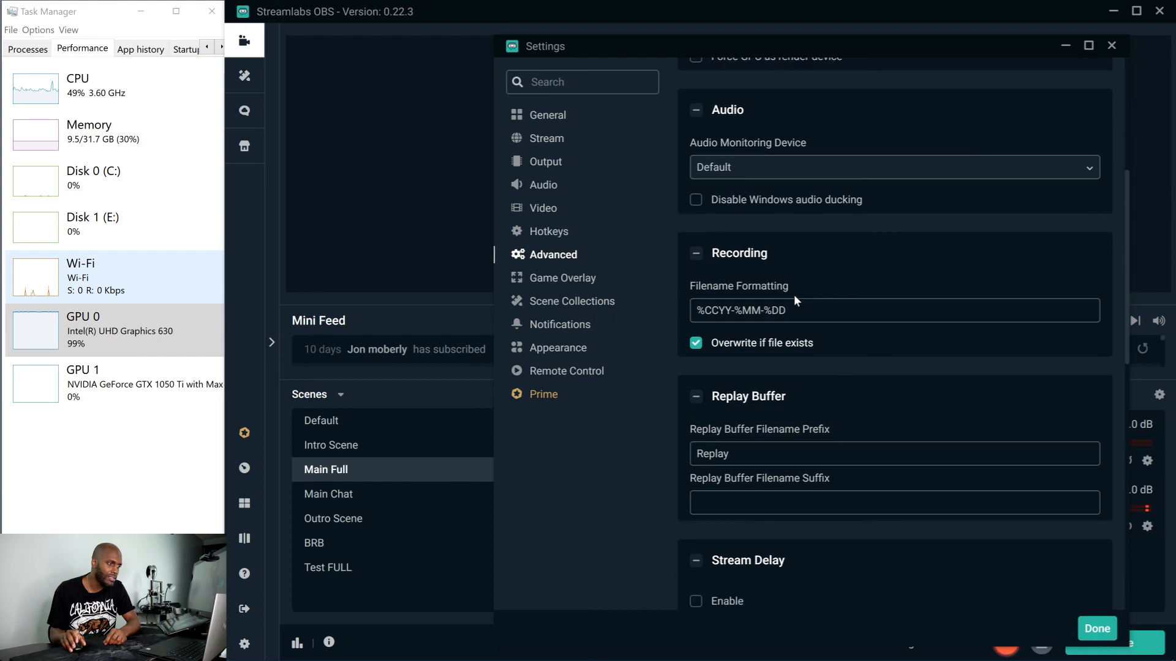
{"action": "scroll", "coordinate": [795, 301], "scroll_direction": "down", "scroll_amount": 5}
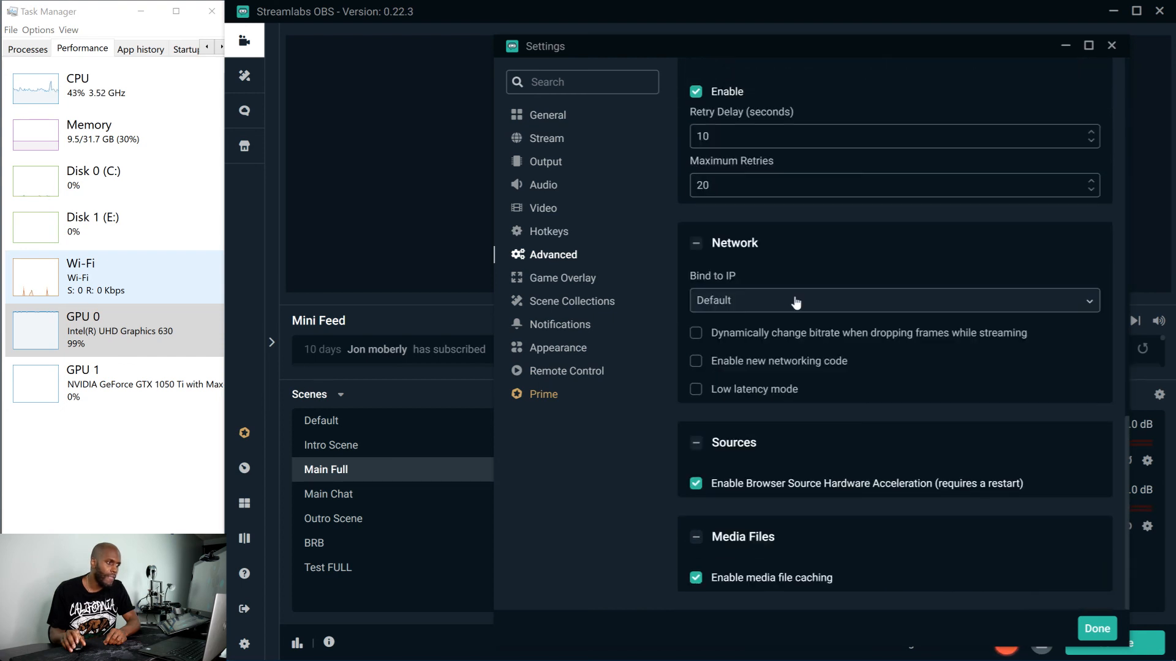
{"action": "scroll", "coordinate": [796, 302], "scroll_direction": "up", "scroll_amount": 5}
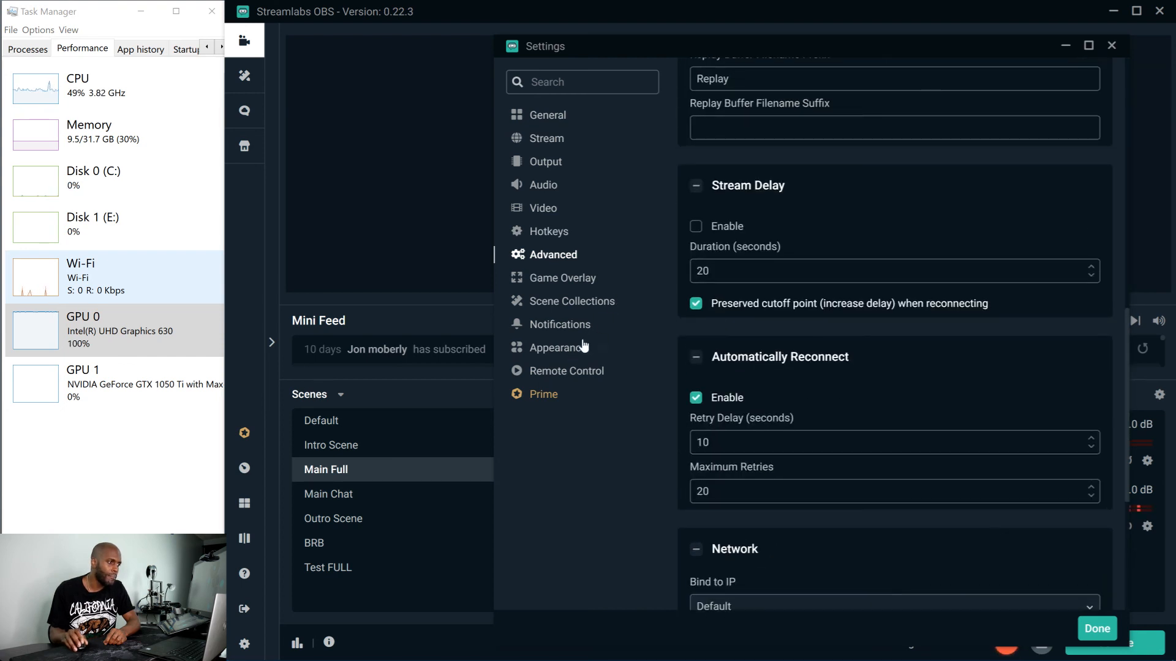
{"action": "left_click", "coordinate": [570, 306]}
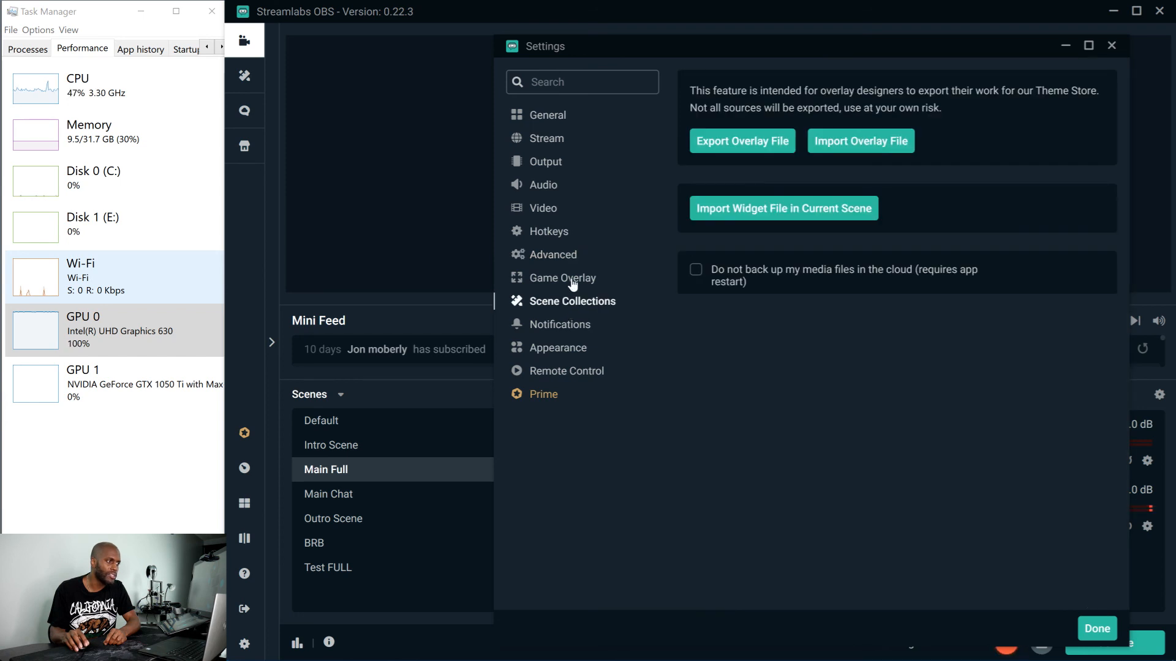
{"action": "left_click", "coordinate": [572, 281]}
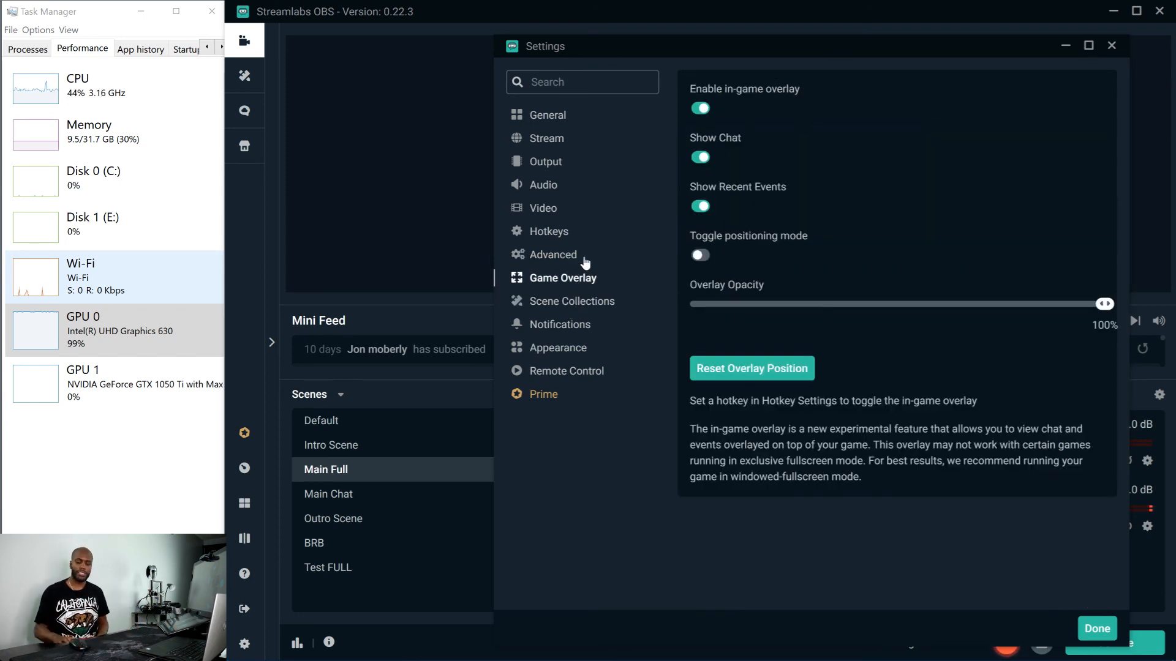